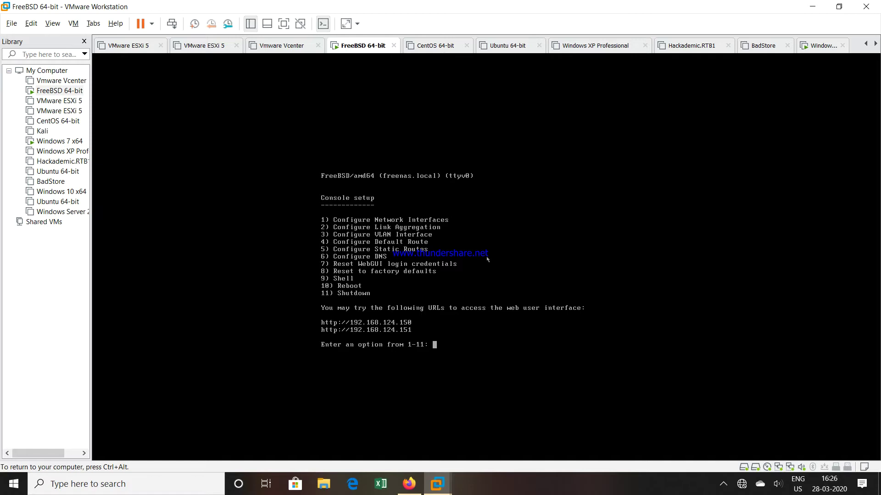
- Release input from the FreeNAS VM console and bring the Firefox new tab forward
{"action": "key", "text": "ctrl+alt"}
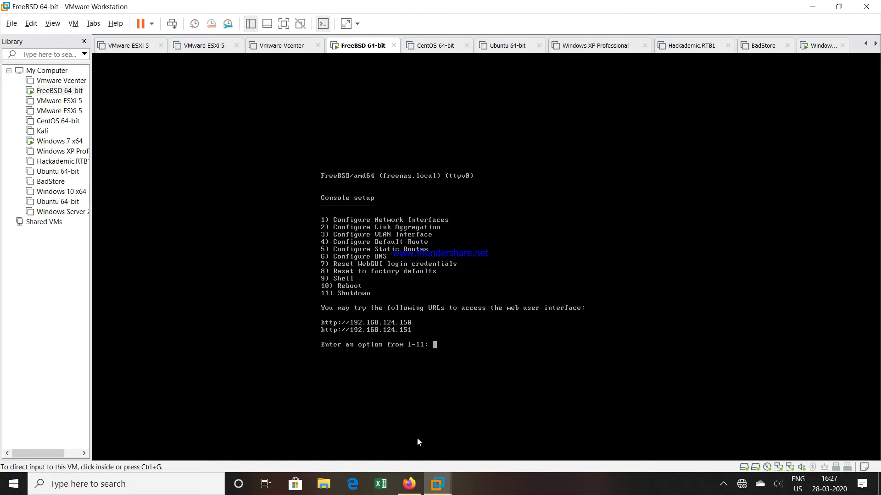
{"action": "left_click", "coordinate": [410, 485]}
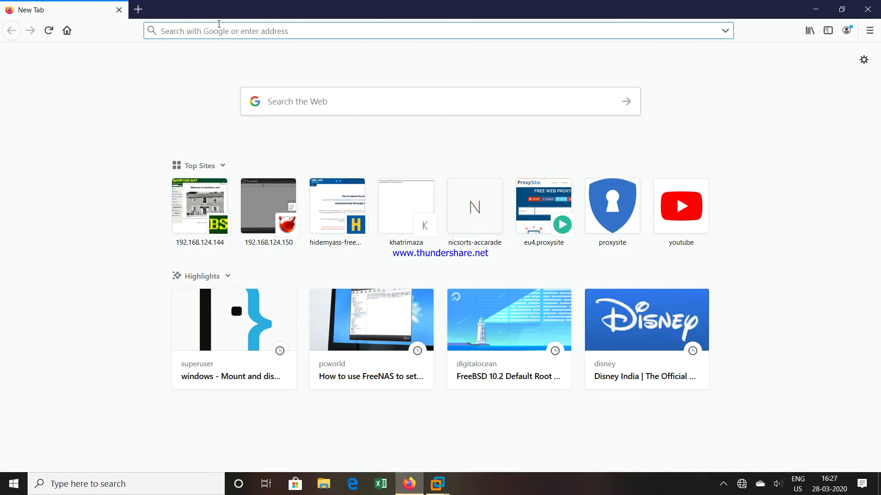
- Load the FreeNAS login page at 192.168.124.150 in Firefox
{"action": "type", "text": "192.168"}
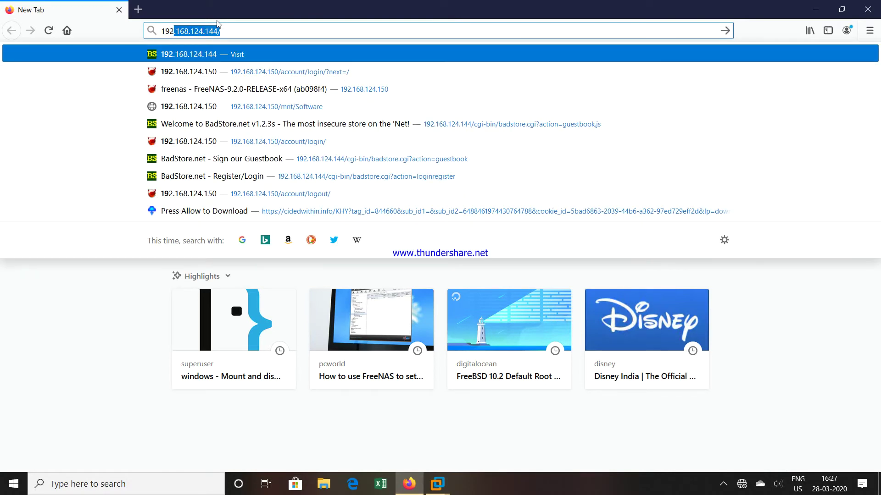
{"action": "type", "text": ".124."}
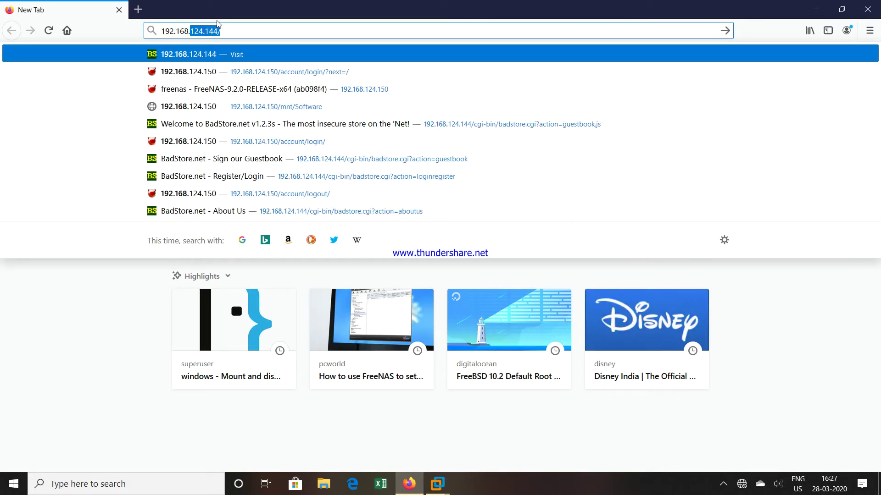
{"action": "type", "text": "150"}
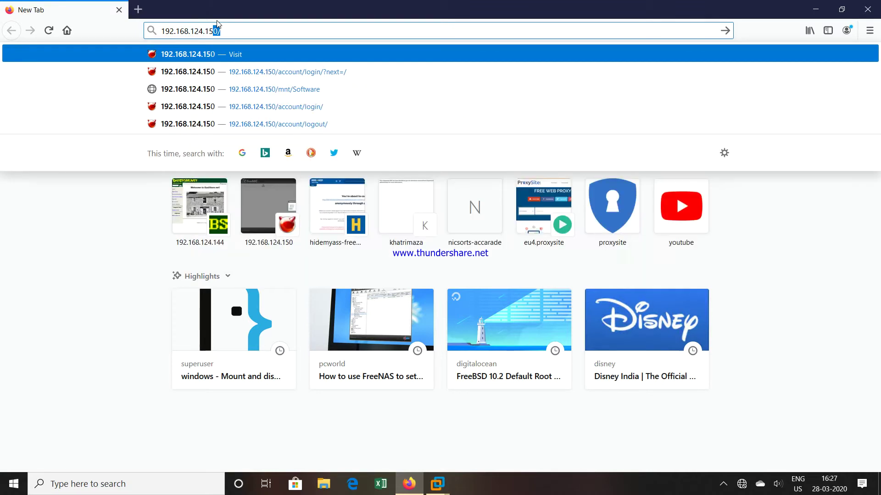
{"action": "key", "text": "Return"}
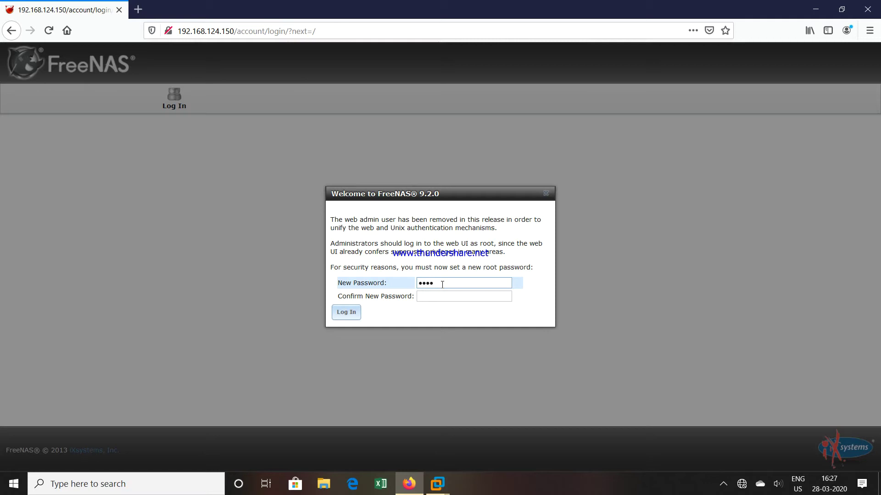
- Enter and confirm the new root password, then log in to reach System Information
{"action": "left_click_drag", "start_coordinate": [442, 285], "coordinate": [416, 285]}
{"action": "left_click", "coordinate": [417, 288]}
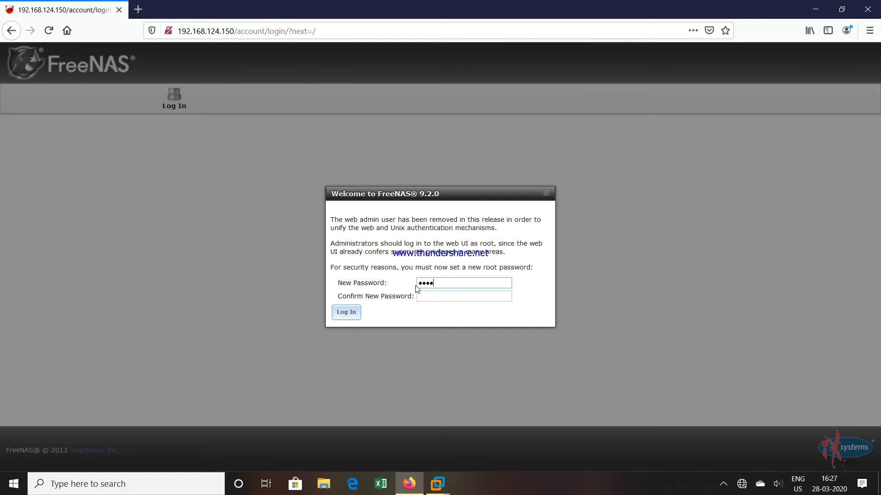
{"action": "key", "text": "Tab"}
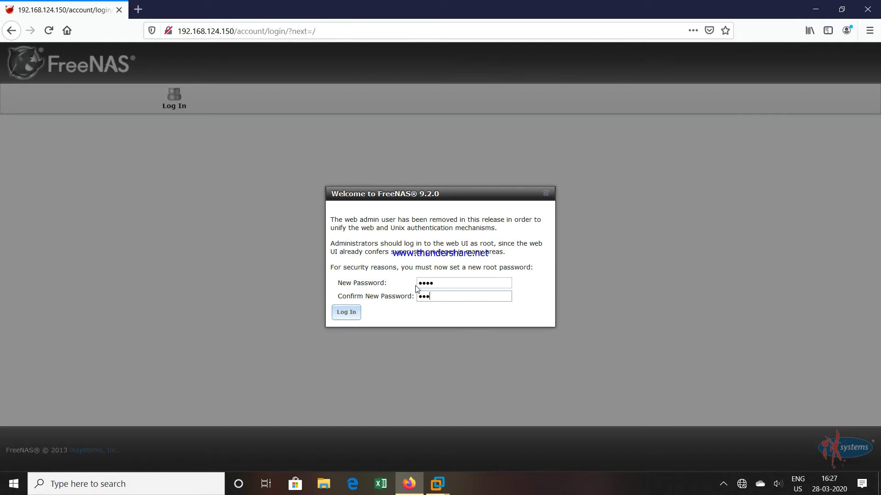
{"action": "left_click", "coordinate": [356, 316]}
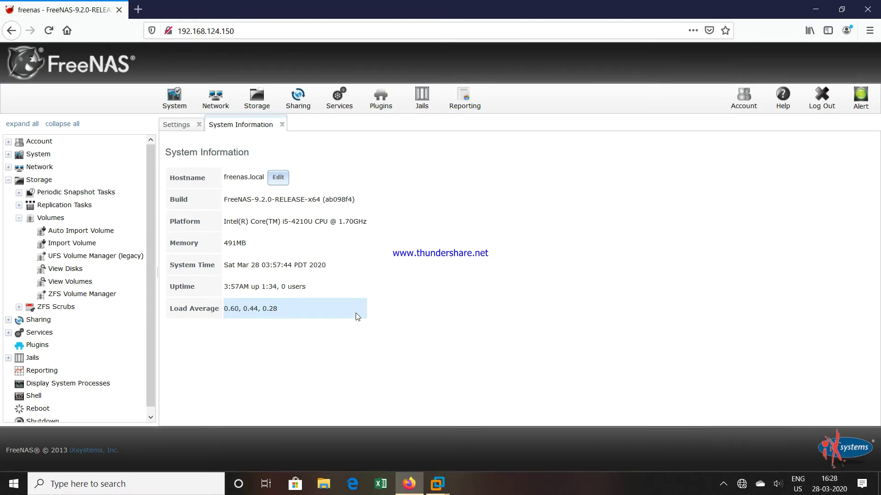
- Collapse the Storage tree and close the System Information and Settings pages
{"action": "left_click", "coordinate": [19, 218]}
{"action": "left_click", "coordinate": [8, 179]}
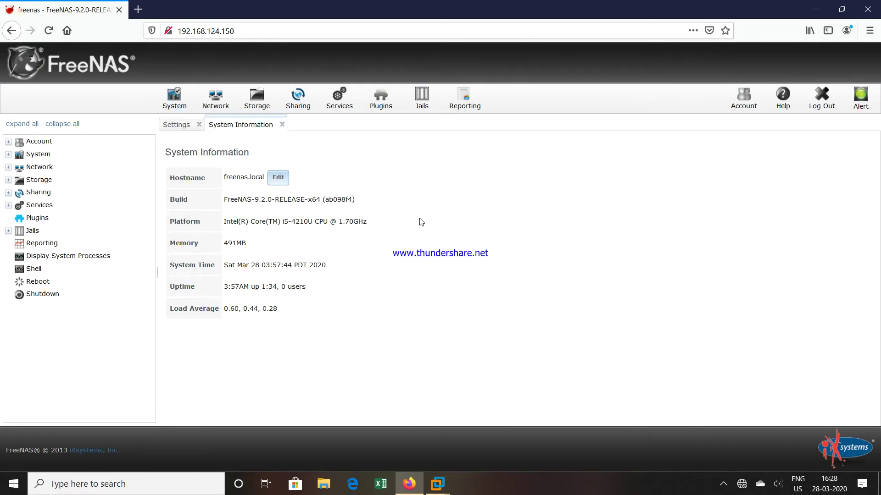
{"action": "left_click_drag", "start_coordinate": [418, 221], "coordinate": [206, 232]}
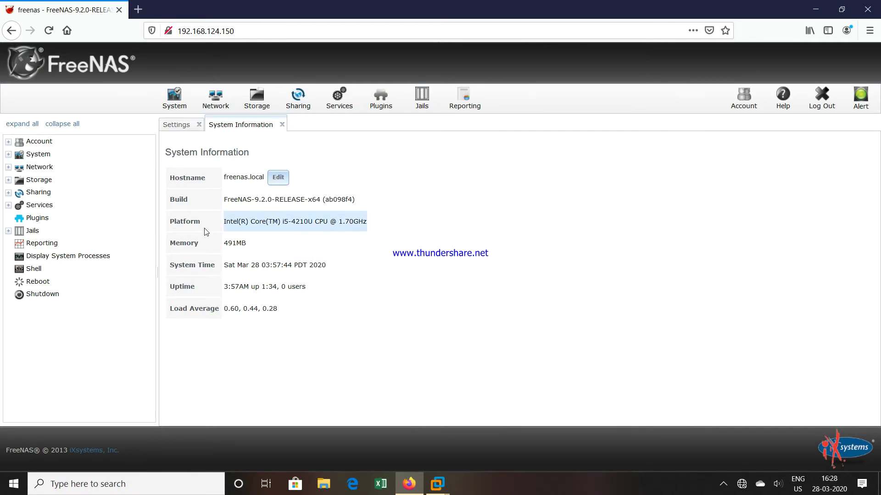
{"action": "left_click", "coordinate": [282, 125]}
{"action": "left_click", "coordinate": [199, 124]}
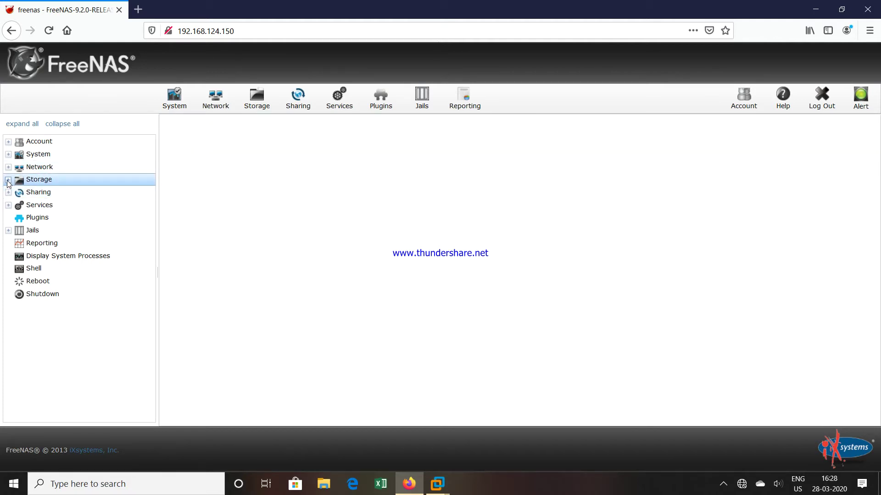
- Expand Storage > Volumes and open the UFS Volume Manager (legacy)
{"action": "left_click", "coordinate": [8, 181]}
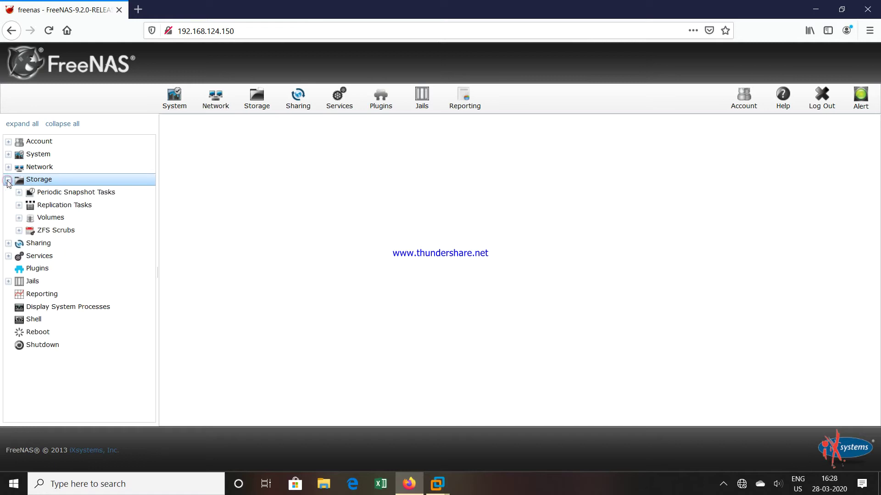
{"action": "left_click", "coordinate": [19, 219]}
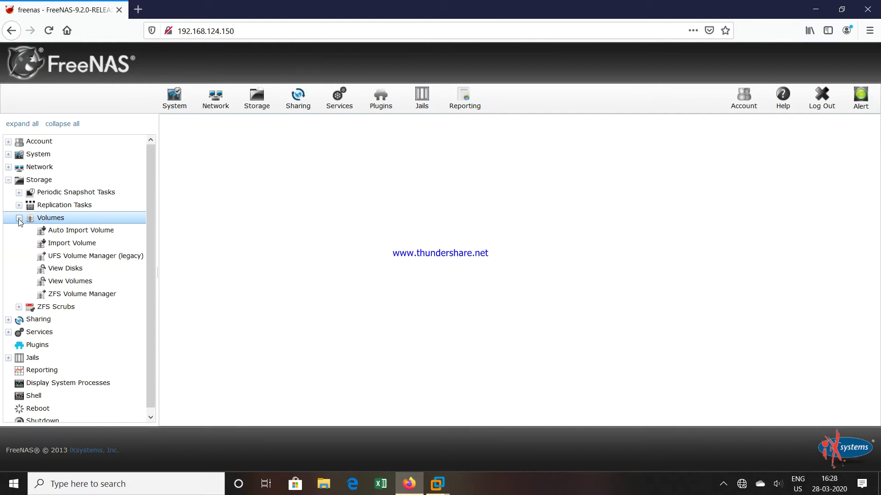
{"action": "left_click", "coordinate": [56, 219]}
{"action": "left_click", "coordinate": [58, 219]}
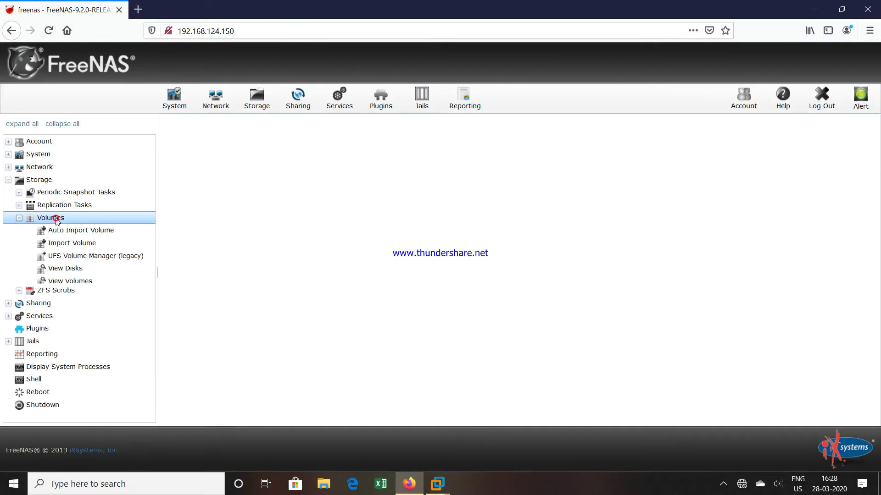
{"action": "left_click", "coordinate": [79, 256]}
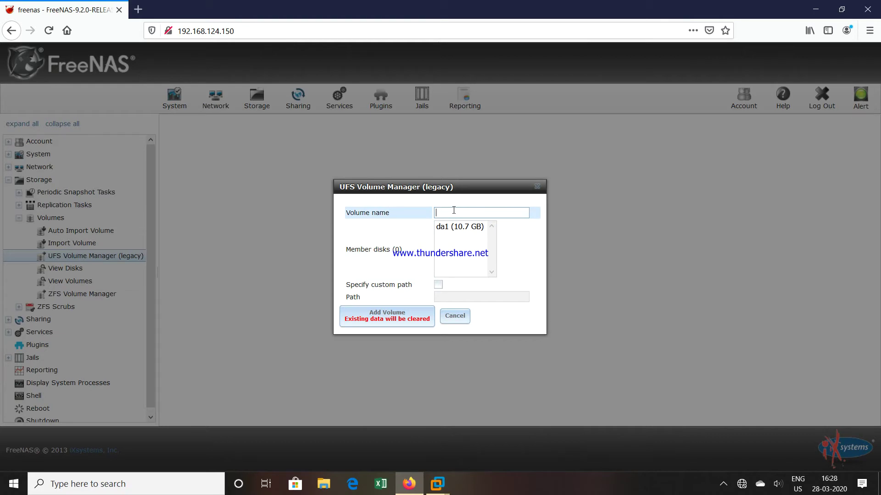
- Create UFS volume 'store' using member disk da1 (10.7 GB)
{"action": "type", "text": "store"}
{"action": "left_click", "coordinate": [455, 228]}
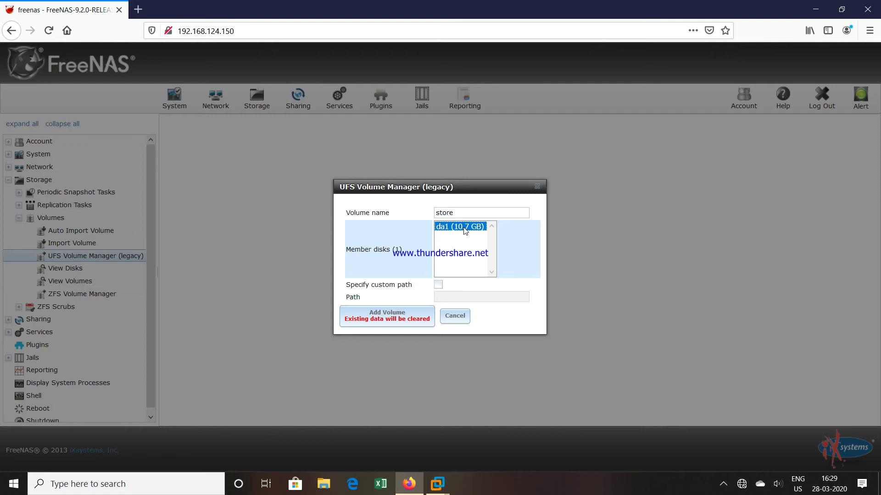
{"action": "left_click", "coordinate": [417, 314]}
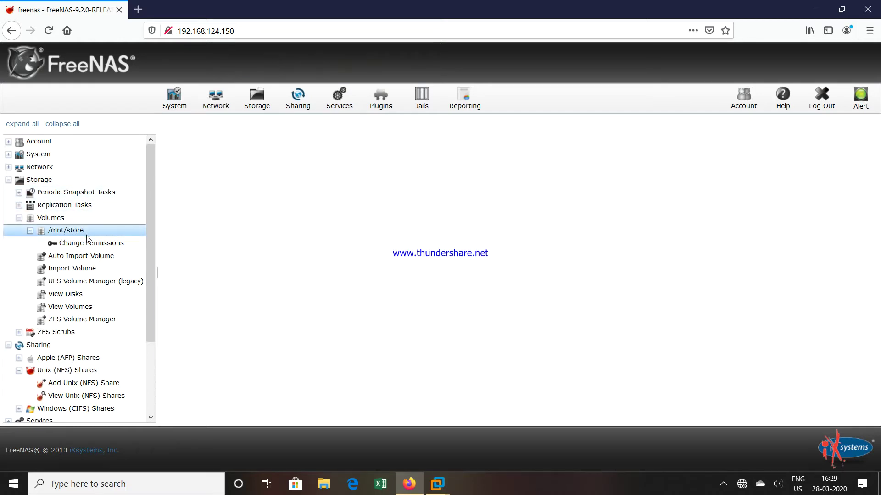
- Grant Other write permission on /mnt/store and apply the permission change
{"action": "left_click", "coordinate": [90, 247]}
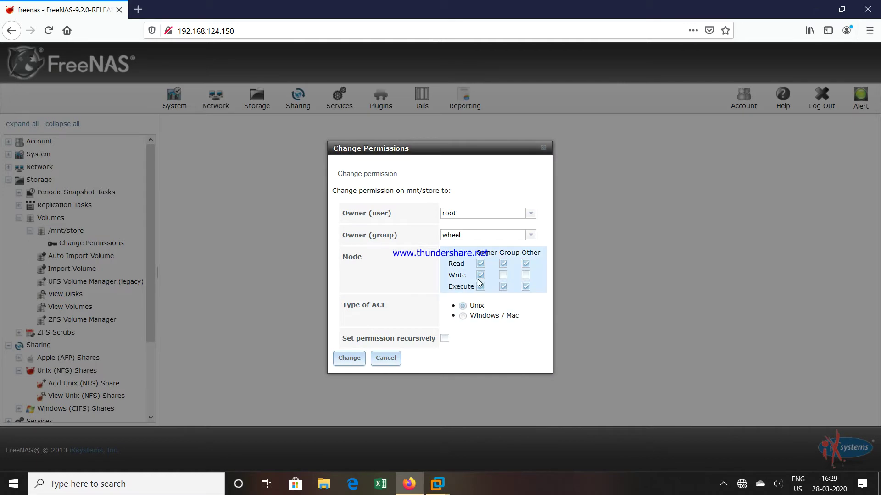
{"action": "left_click", "coordinate": [527, 275]}
{"action": "left_click", "coordinate": [348, 359]}
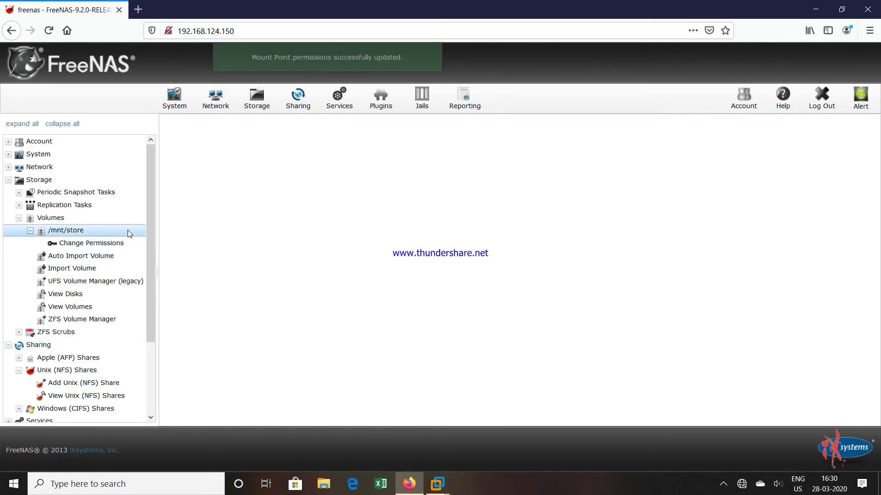
- Collapse the Storage tree and start a new Unix (NFS) share
{"action": "left_click", "coordinate": [19, 218]}
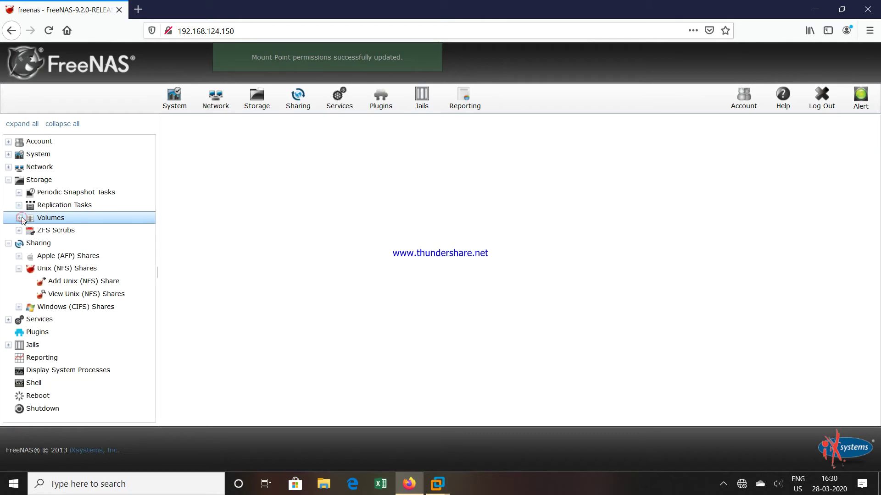
{"action": "left_click", "coordinate": [8, 181]}
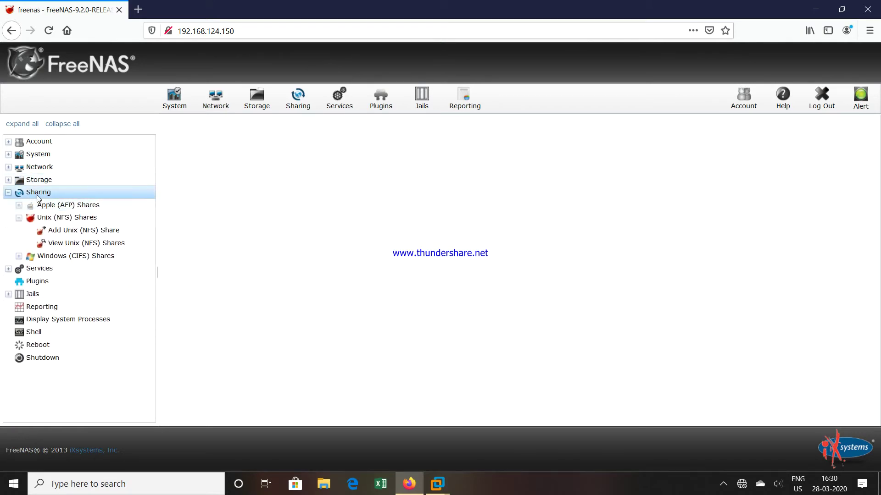
{"action": "left_click", "coordinate": [74, 224]}
{"action": "left_click", "coordinate": [77, 224]}
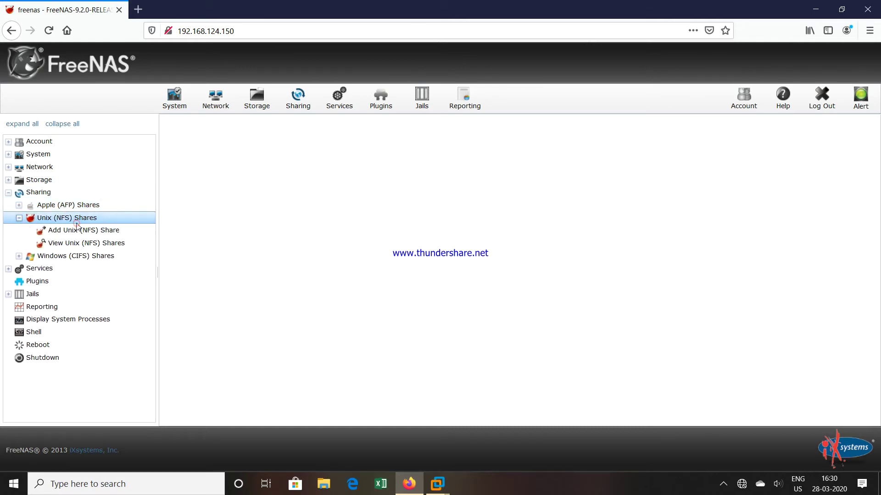
{"action": "left_click", "coordinate": [101, 234]}
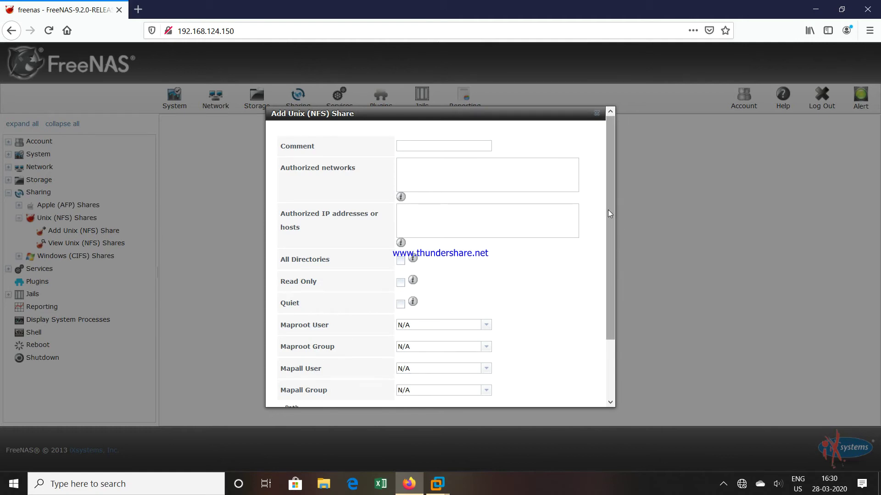
- Save an NFS share of /mnt/store with All Directories enabled
{"action": "left_click_drag", "start_coordinate": [609, 214], "coordinate": [609, 305]}
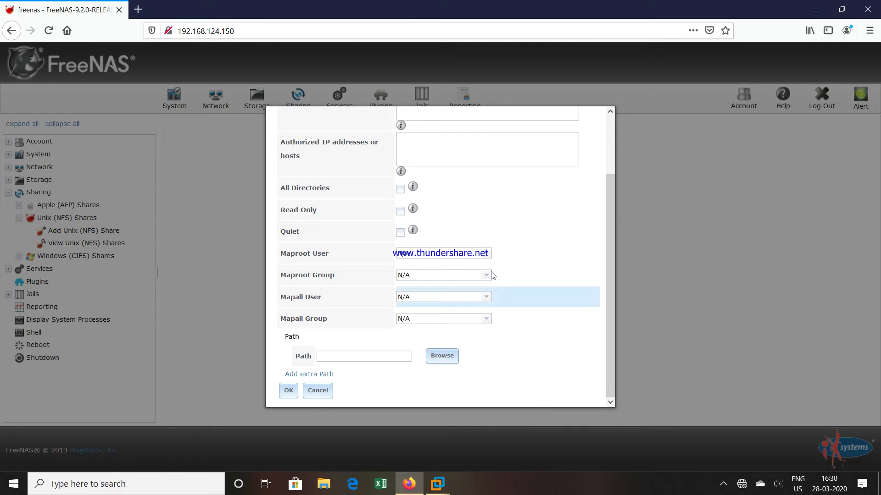
{"action": "left_click", "coordinate": [401, 193]}
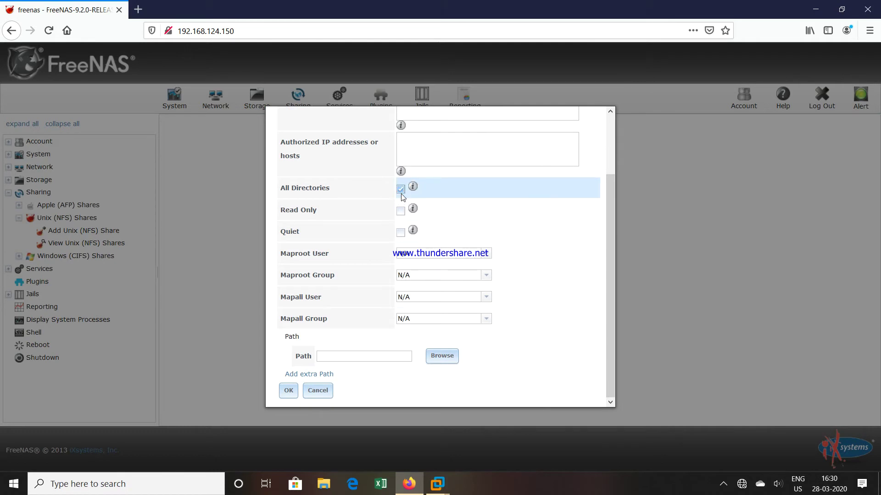
{"action": "left_click", "coordinate": [438, 358]}
{"action": "scroll", "coordinate": [438, 364], "scroll_direction": "down", "scroll_amount": 3}
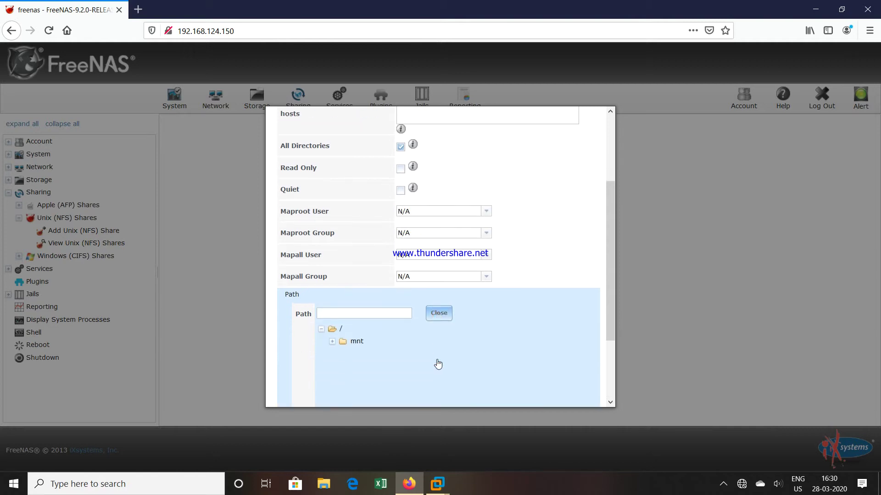
{"action": "left_click", "coordinate": [332, 270]}
{"action": "left_click", "coordinate": [368, 285]}
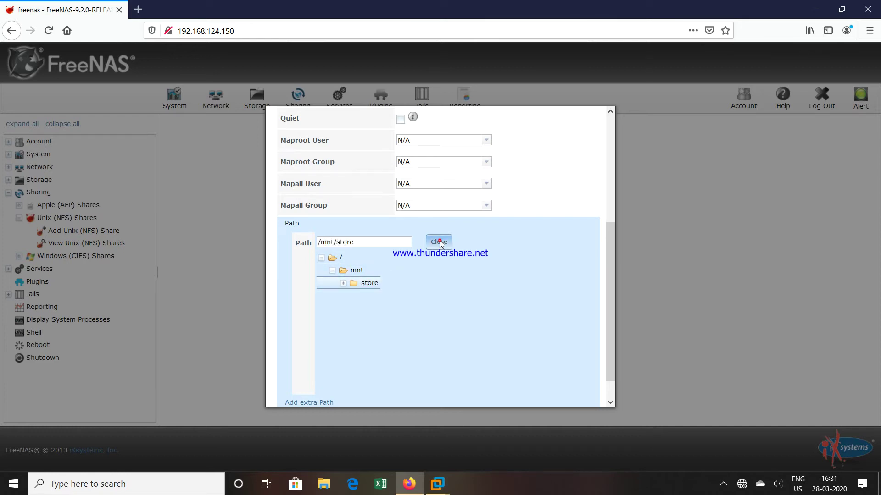
{"action": "left_click", "coordinate": [439, 242]}
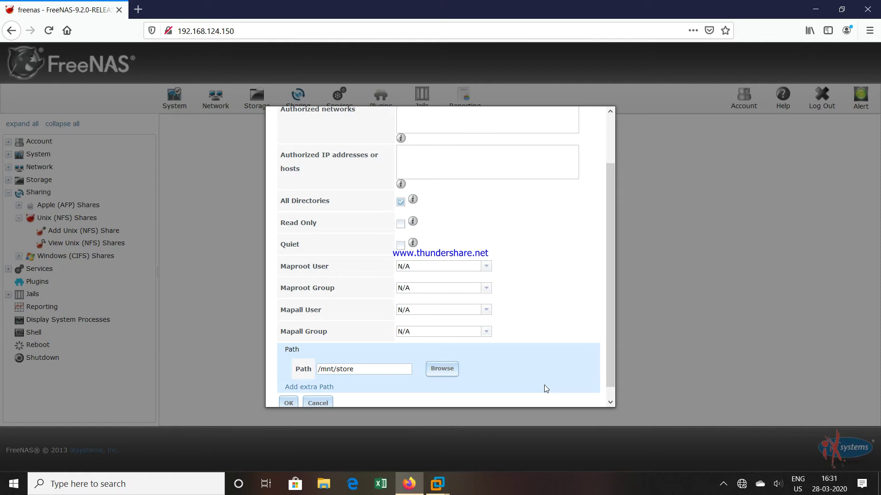
{"action": "scroll", "coordinate": [546, 389], "scroll_direction": "down", "scroll_amount": 1}
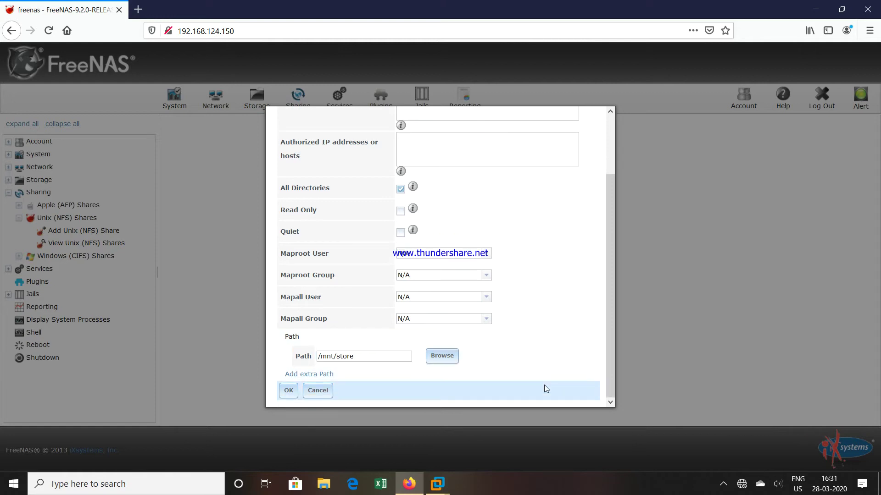
{"action": "left_click", "coordinate": [289, 390]}
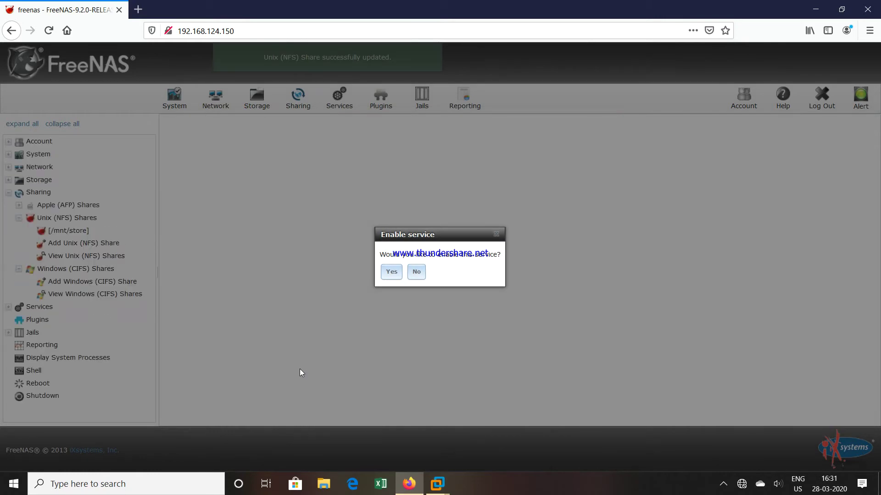
- Enable the NFS service and start a new Windows (CIFS) share
{"action": "left_click", "coordinate": [392, 274]}
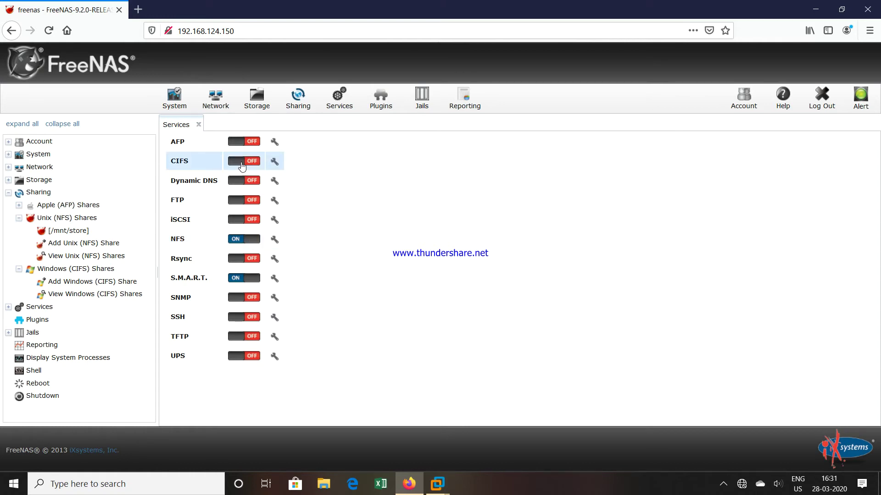
{"action": "left_click", "coordinate": [97, 282]}
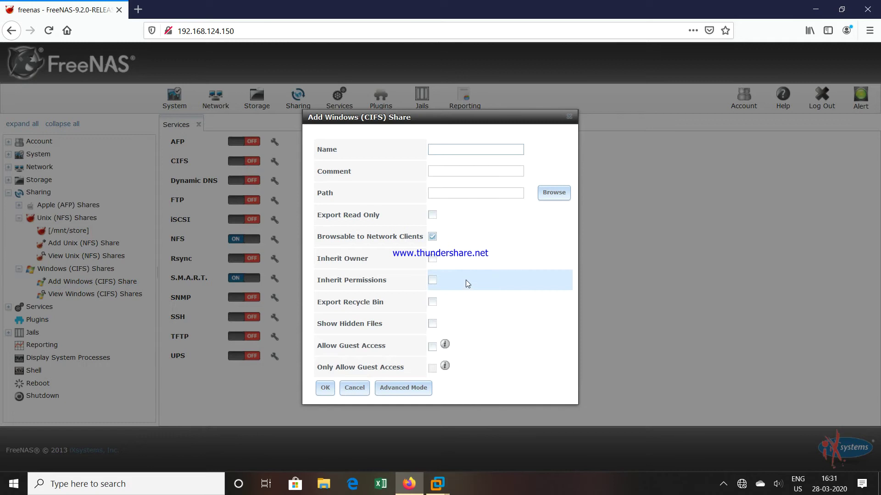
- Set the CIFS share path to /mnt/store
{"action": "left_click", "coordinate": [559, 195]}
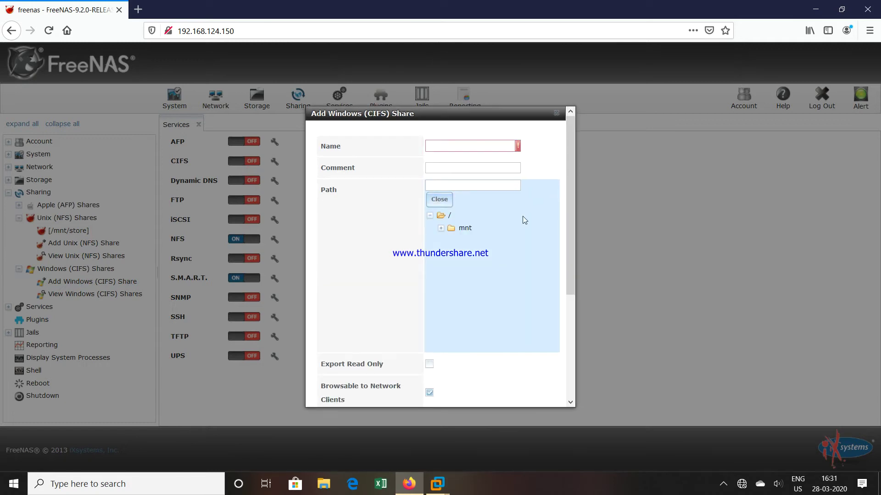
{"action": "left_click", "coordinate": [450, 230]}
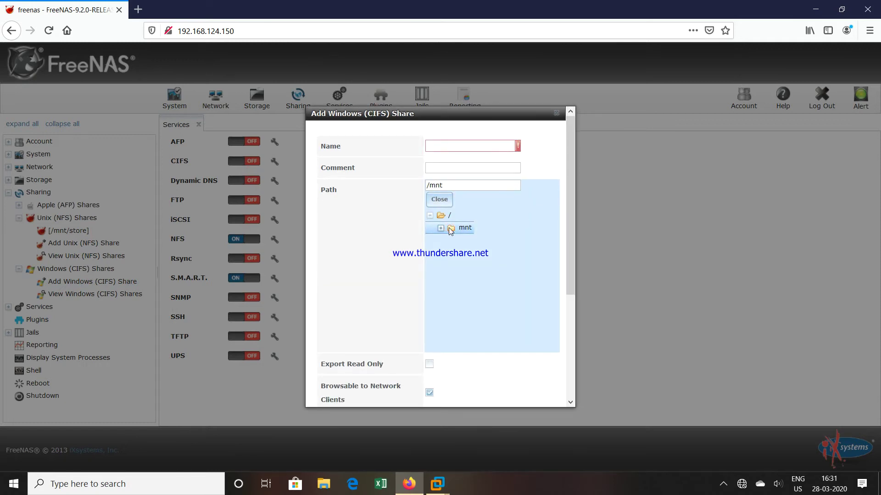
{"action": "left_click", "coordinate": [442, 228]}
{"action": "left_click", "coordinate": [473, 242]}
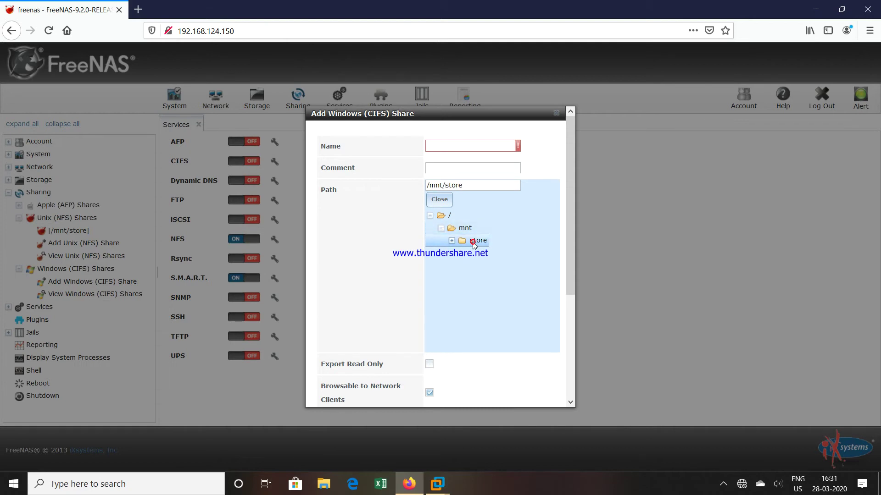
{"action": "left_click", "coordinate": [442, 202]}
- Allow guest access, name the share 'storage', save it and enable CIFS
{"action": "scroll", "coordinate": [412, 257], "scroll_direction": "down", "scroll_amount": 1}
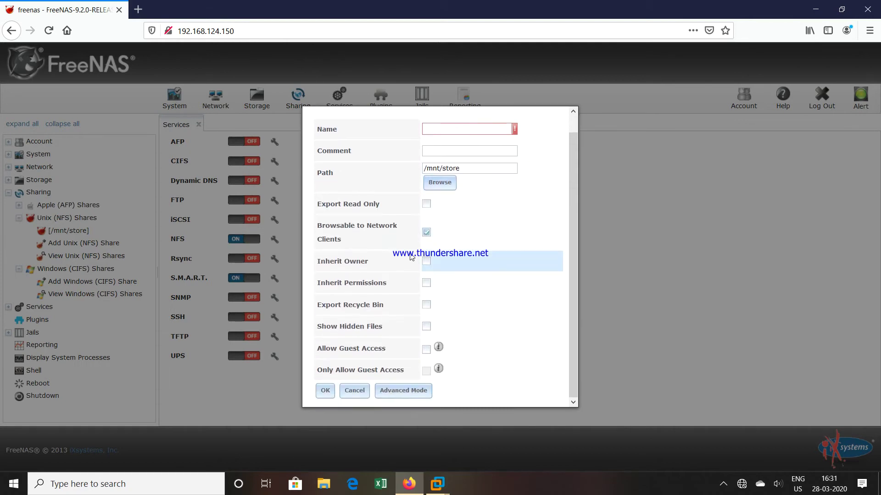
{"action": "left_click", "coordinate": [426, 349]}
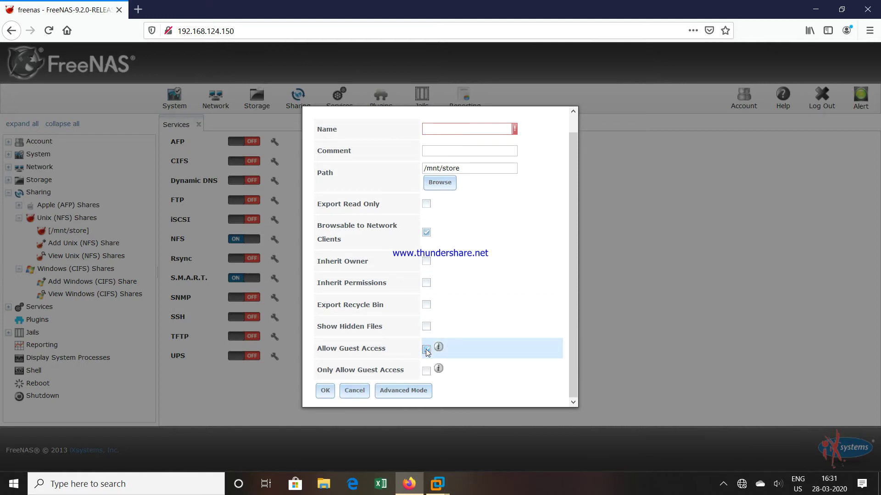
{"action": "left_click", "coordinate": [327, 391]}
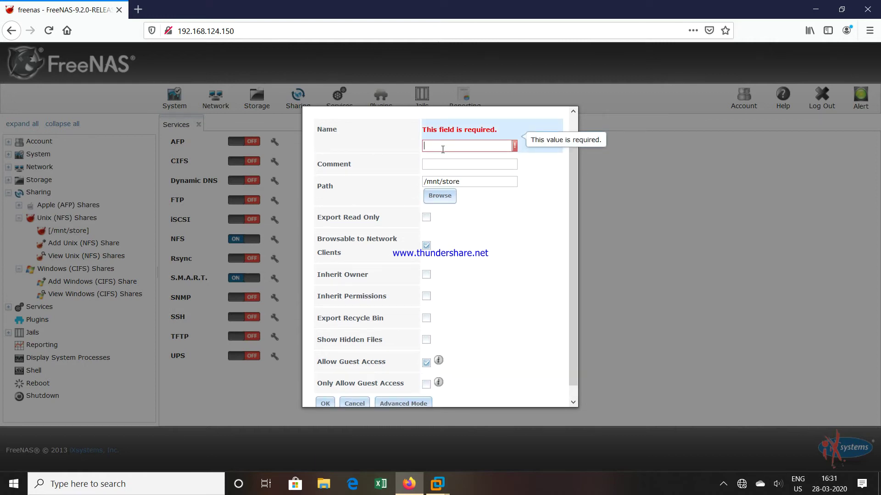
{"action": "type", "text": "st"}
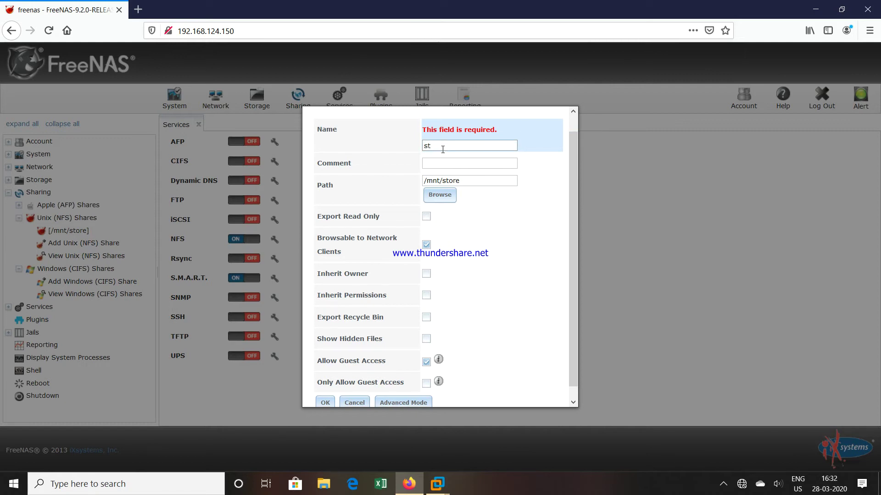
{"action": "type", "text": "orage"}
{"action": "left_click", "coordinate": [327, 404]}
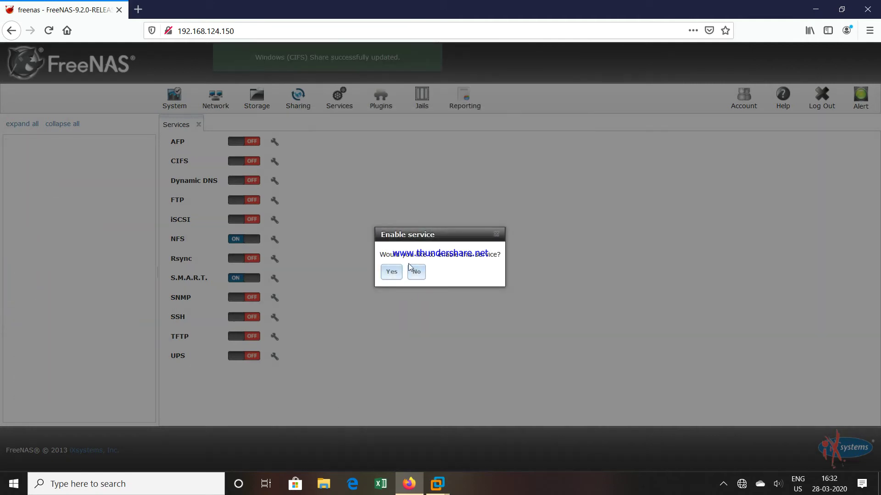
{"action": "left_click", "coordinate": [392, 273]}
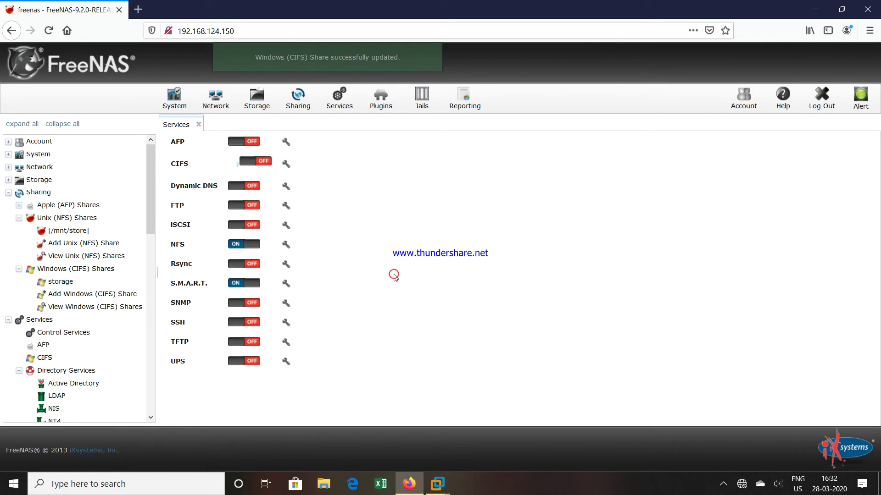
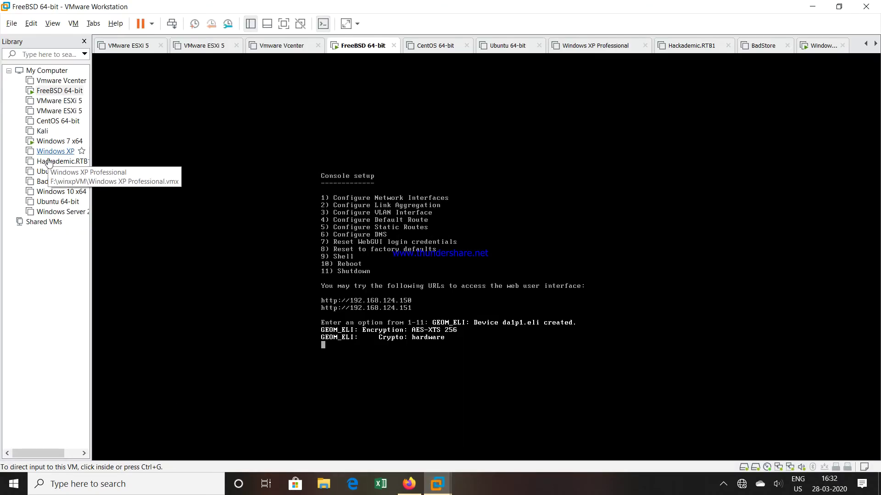
- Switch to the Windows 7 x64 VM, stretch its display to fill the pane, and focus the guest
{"action": "left_click", "coordinate": [55, 144]}
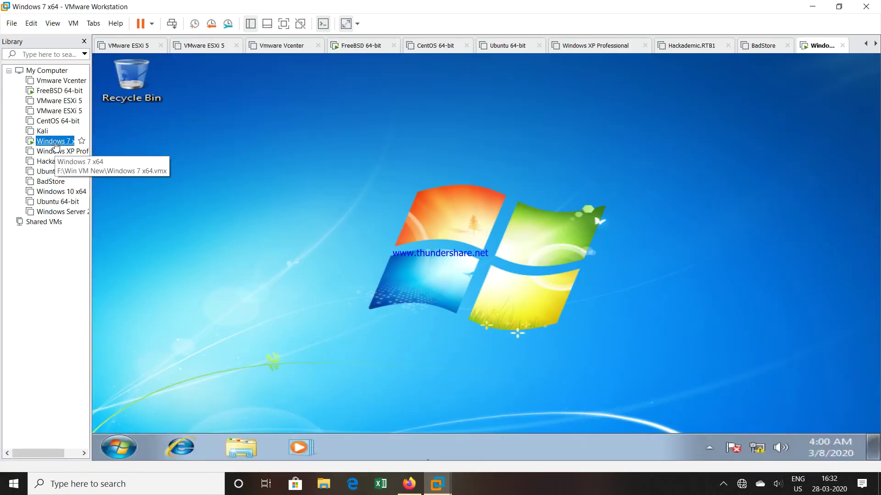
{"action": "key", "text": "ctrl+alt"}
{"action": "left_click", "coordinate": [346, 25]}
{"action": "left_click", "coordinate": [347, 25]}
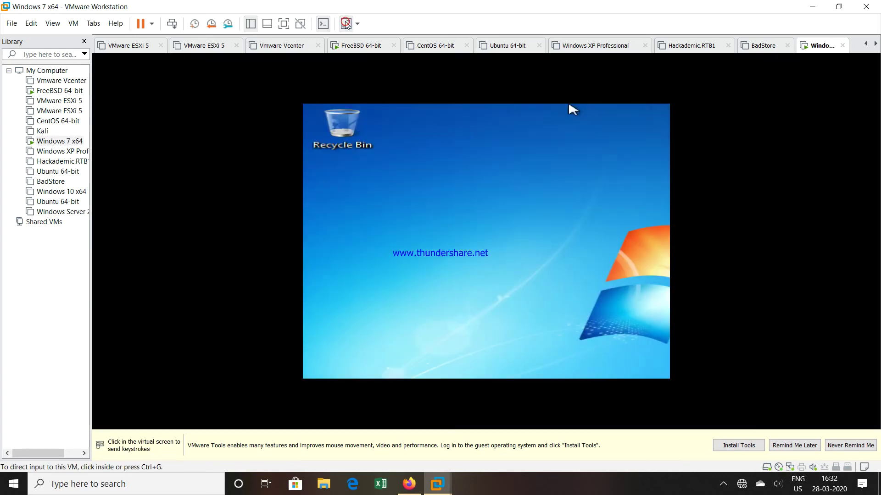
{"action": "left_click", "coordinate": [257, 184]}
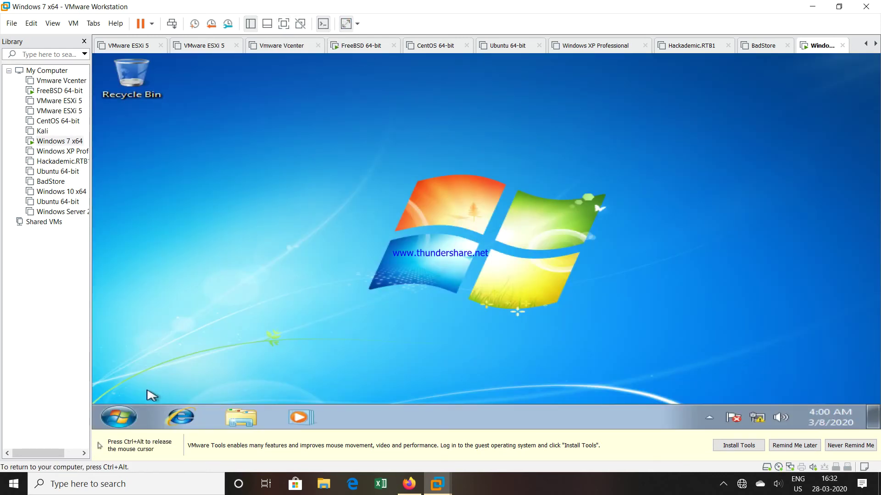
- Open Control Panel > Programs > Turn Windows features on or off in the guest
{"action": "left_click", "coordinate": [119, 417]}
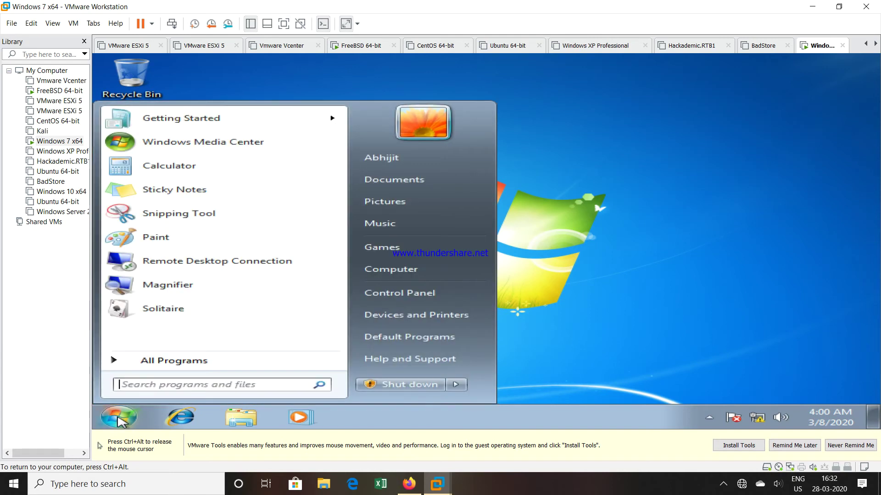
{"action": "left_click", "coordinate": [417, 294]}
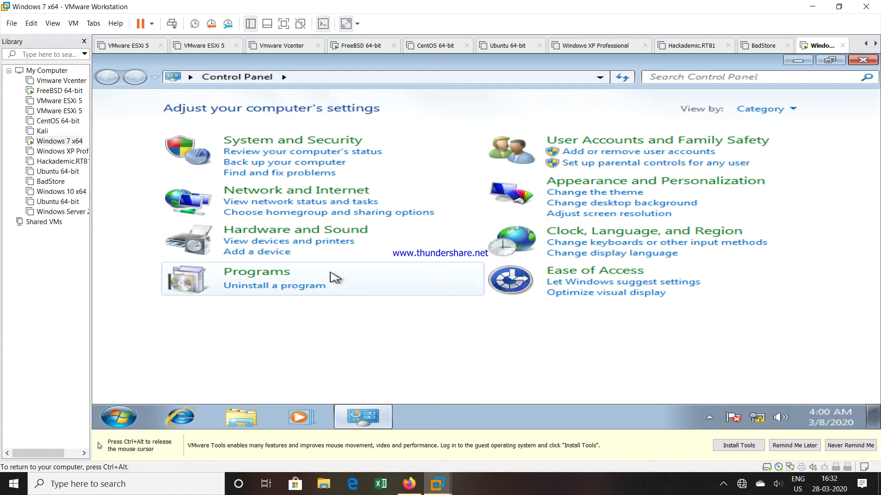
{"action": "left_click", "coordinate": [275, 278]}
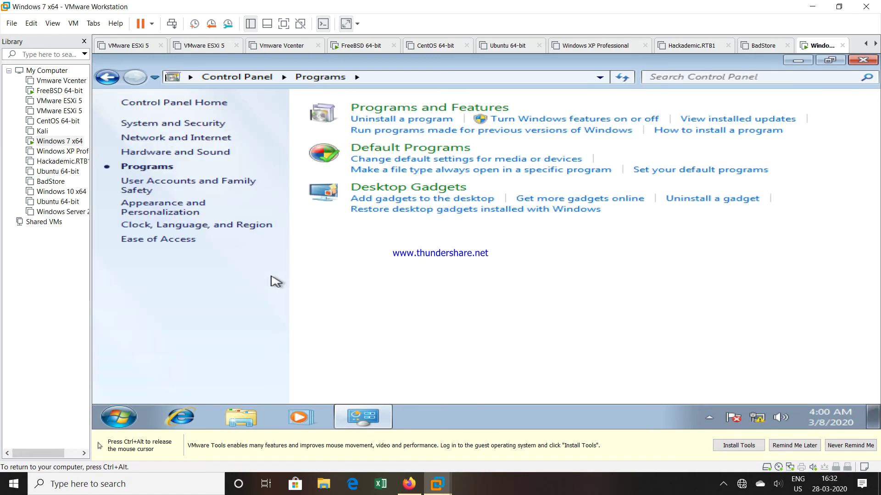
{"action": "left_click", "coordinate": [618, 119]}
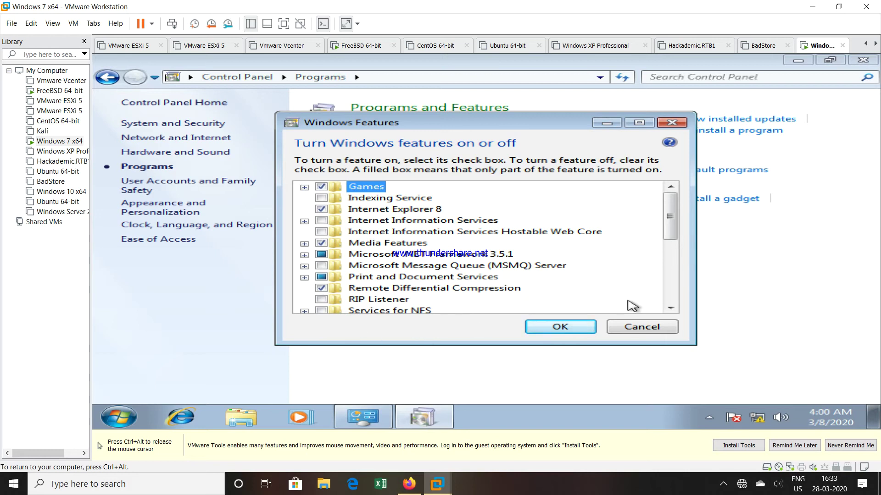
- Check Services for NFS with Administrative Tools and Client for NFS, then confirm with OK
{"action": "scroll", "coordinate": [668, 310], "scroll_direction": "down", "scroll_amount": 1}
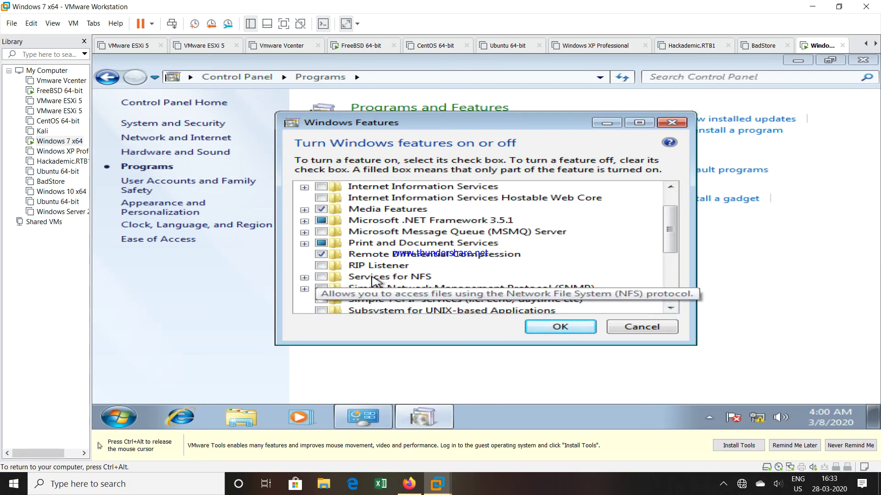
{"action": "left_click", "coordinate": [320, 278]}
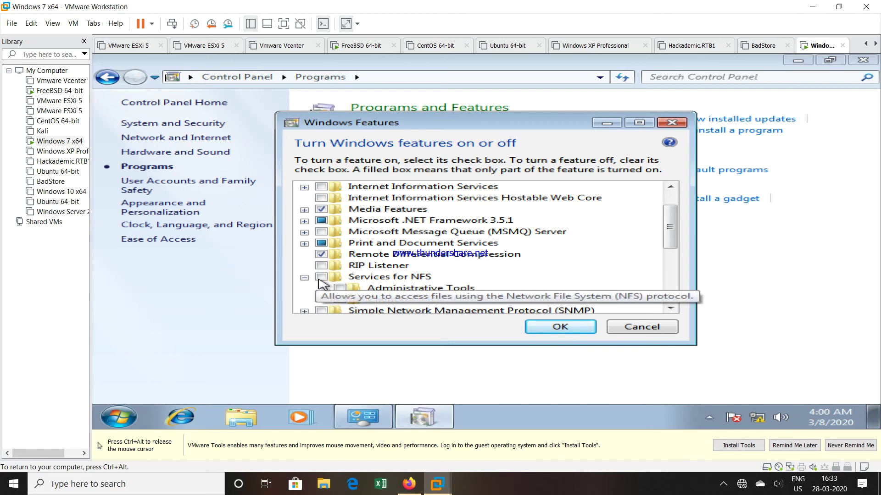
{"action": "left_click", "coordinate": [340, 288]}
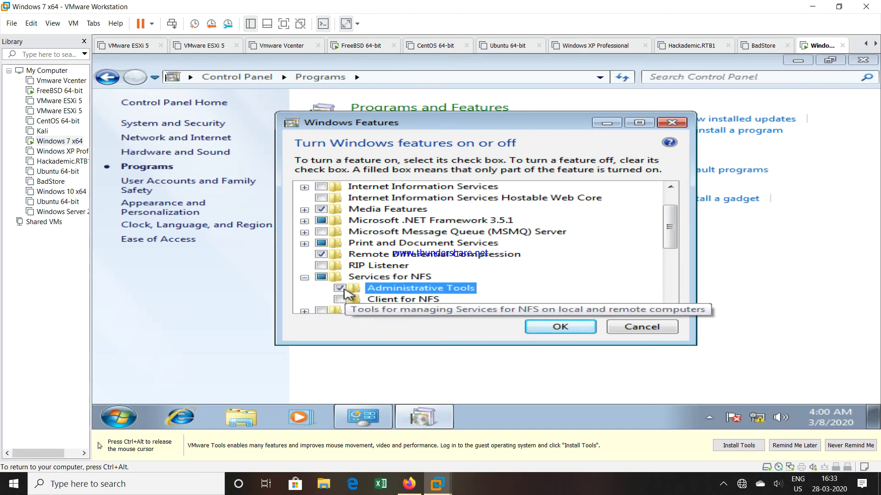
{"action": "left_click", "coordinate": [340, 299]}
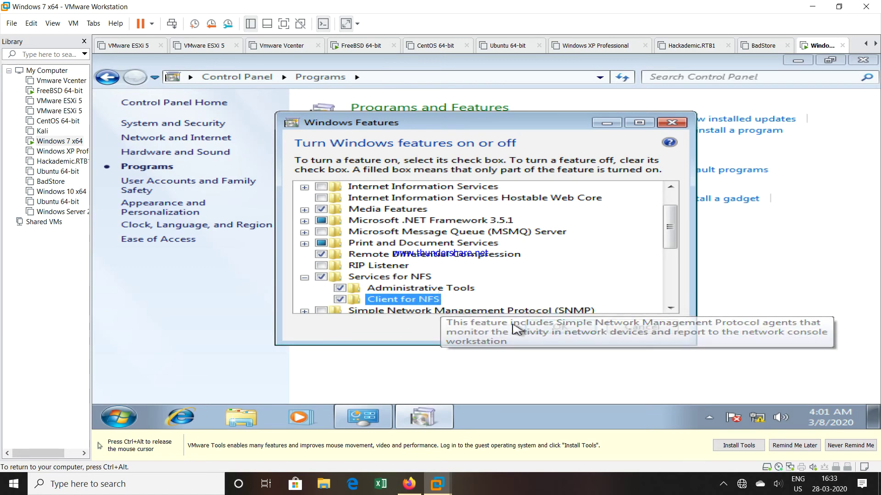
{"action": "left_click", "coordinate": [573, 333]}
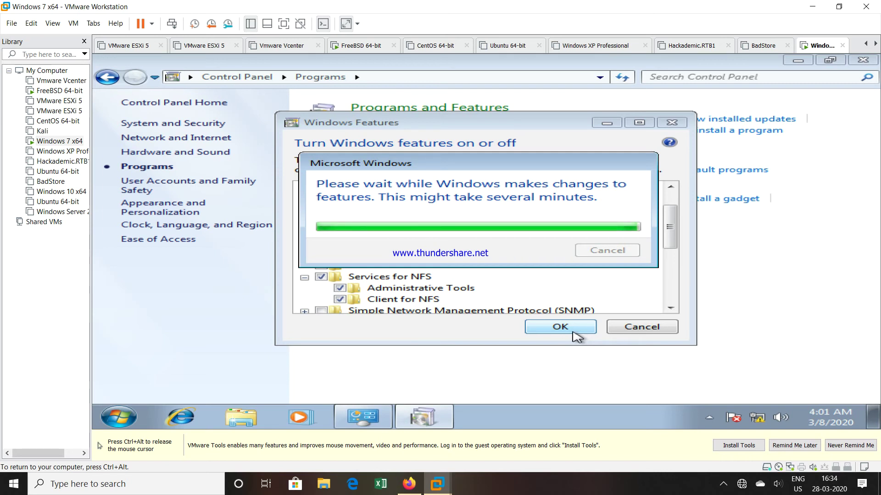
{"action": "key", "text": "super"}
- Launch cmd from the Start search and maximize the Command Prompt window
{"action": "type", "text": "cmd"}
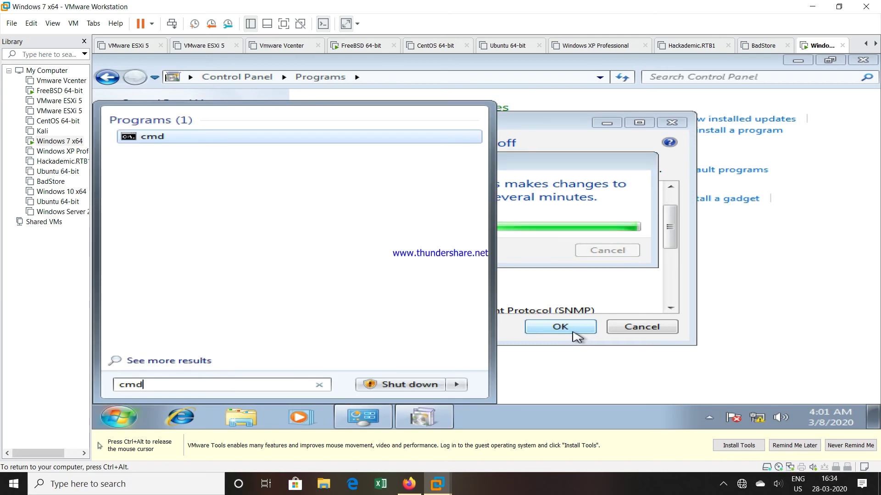
{"action": "key", "text": "Return"}
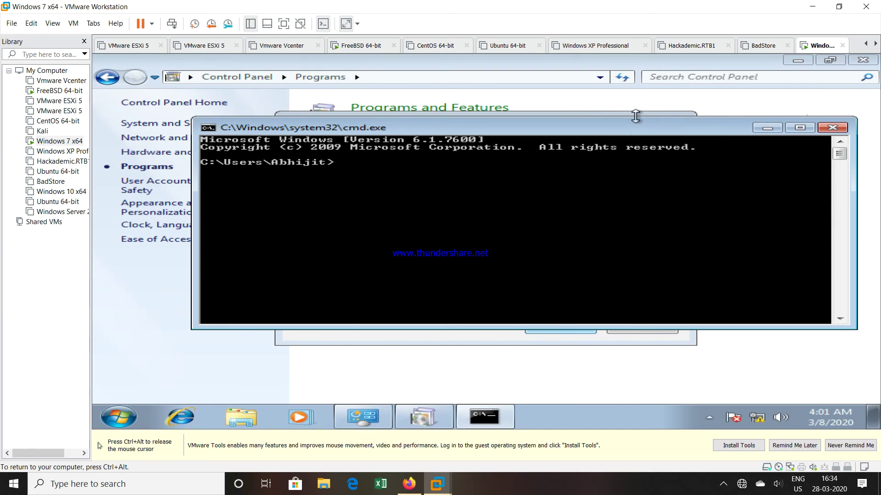
{"action": "left_click_drag", "start_coordinate": [630, 127], "coordinate": [581, 163]}
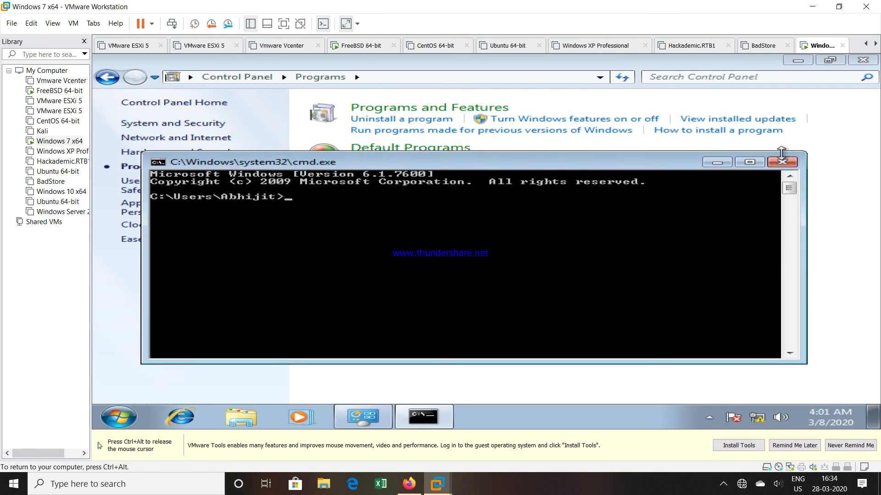
{"action": "left_click", "coordinate": [749, 162]}
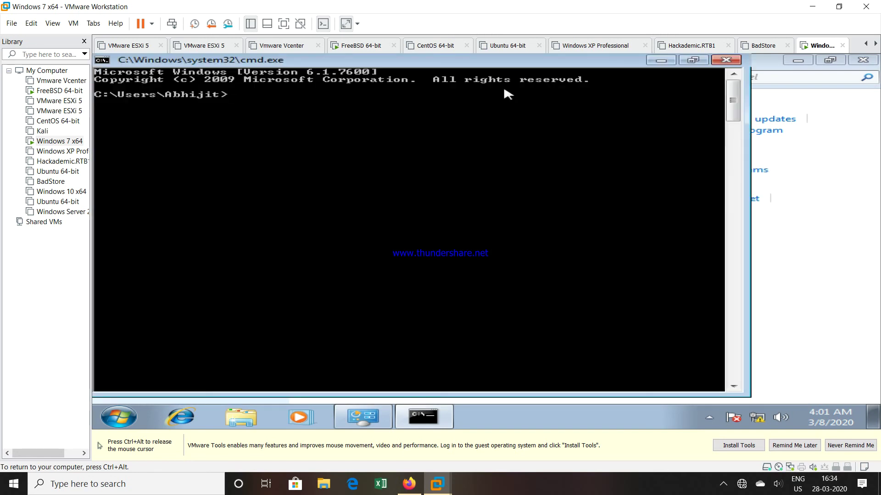
- Type 'mount -o anon \\192.168.124.150\mnt\store' at the prompt, correcting typos along the way
{"action": "type", "text": "mount"}
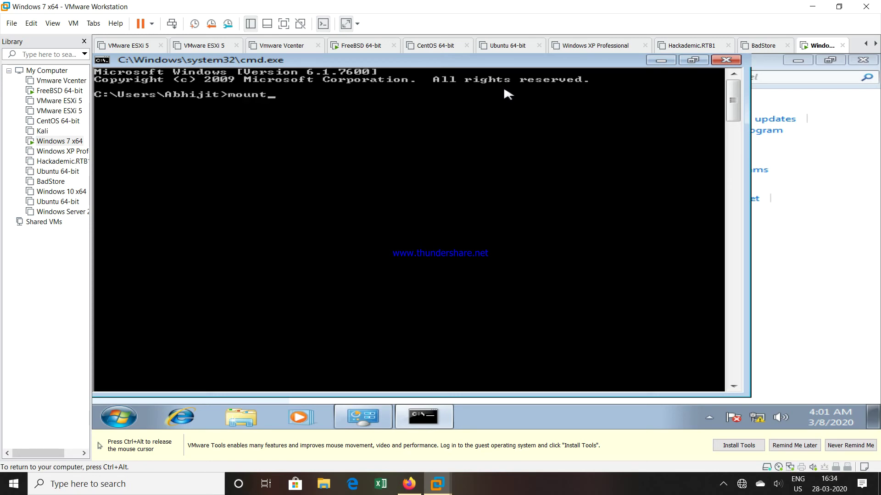
{"action": "type", "text": " -o anon \\\\"}
{"action": "key", "text": "Escape"}
{"action": "type", "text": "mount -o anon"}
{"action": "type", "text": " 192"}
{"action": "key", "text": "BackSpace"}
{"action": "key", "text": "BackSpace"}
{"action": "key", "text": "BackSpace"}
{"action": "type", "text": "\\\\192.16"}
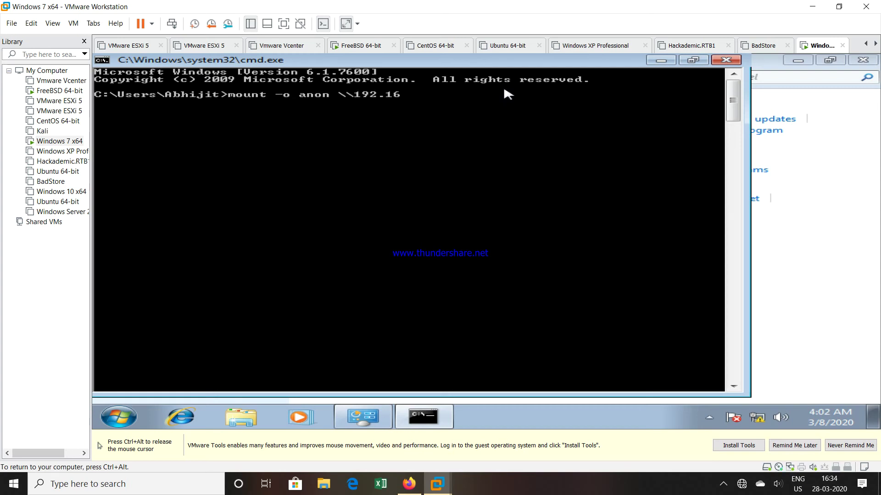
{"action": "type", "text": "8.124.150\\mnt\\store Z:"}
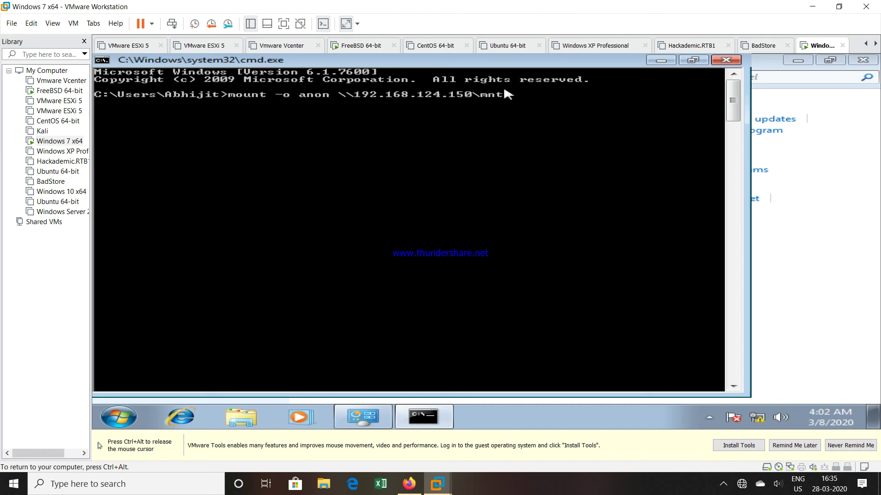
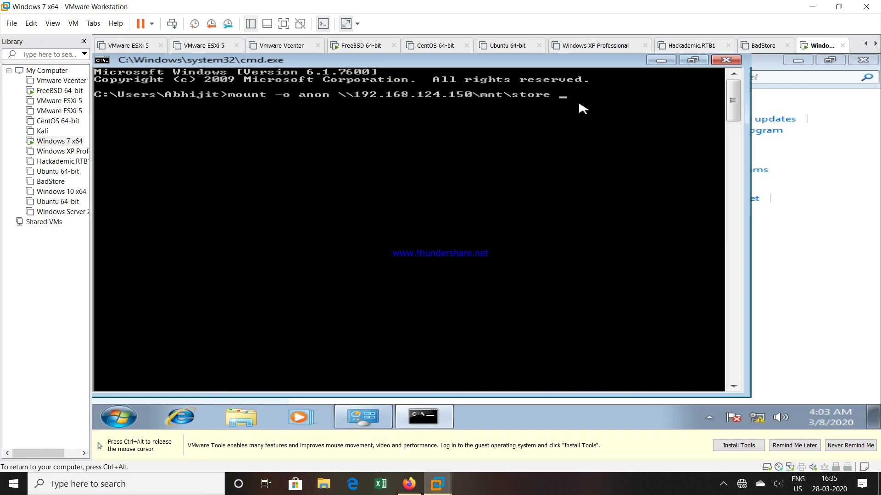
- Mount \\192.168.124.150\mnt\store anonymously as drive Z:, then close the Command Prompt
{"action": "type", "text": "Z:"}
{"action": "key", "text": "Return"}
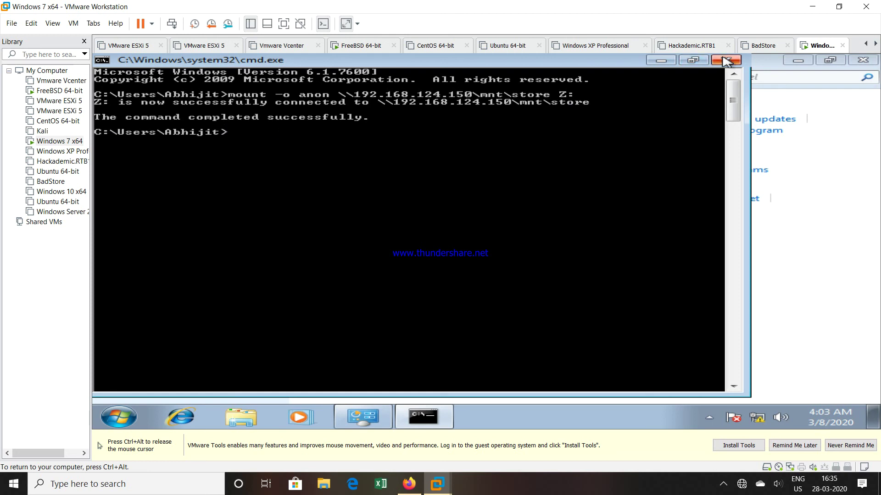
{"action": "left_click", "coordinate": [736, 61]}
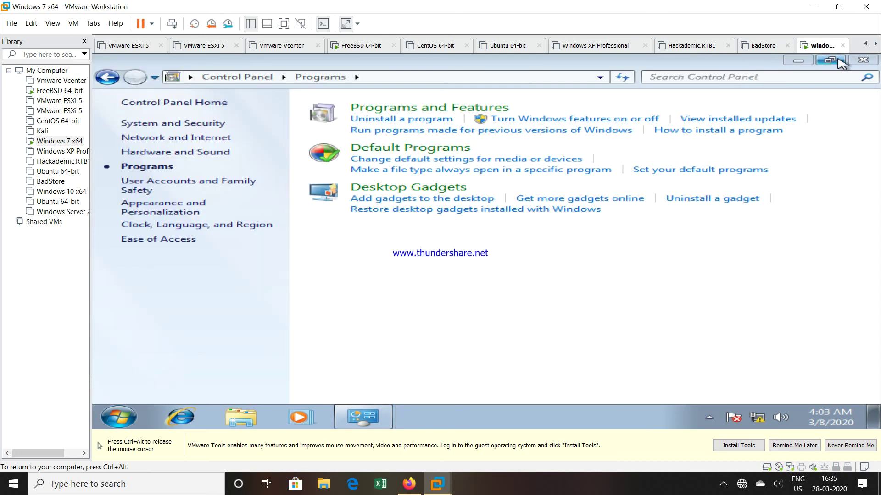
- Close Control Panel and open the store (Z:) network drive from Computer
{"action": "left_click", "coordinate": [863, 60]}
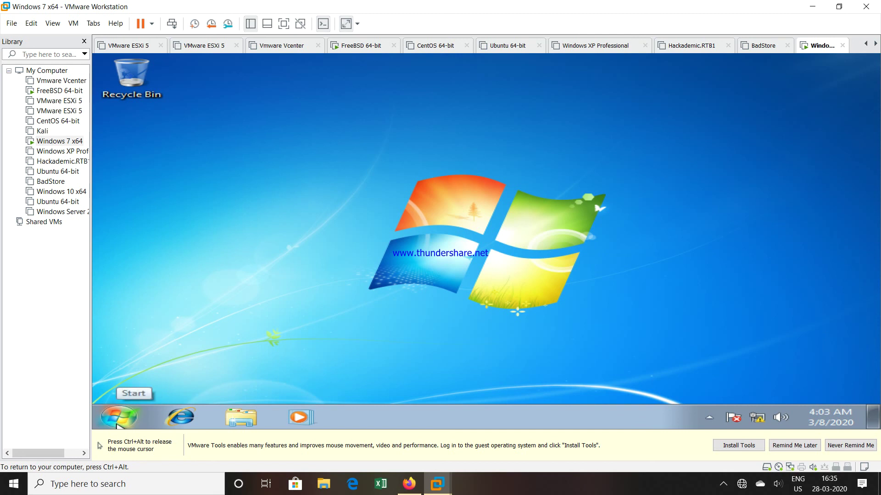
{"action": "left_click", "coordinate": [119, 416]}
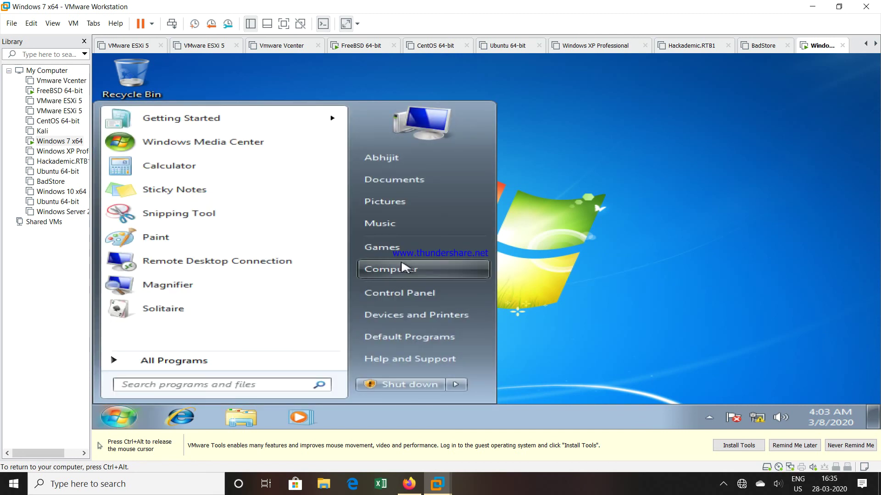
{"action": "left_click", "coordinate": [402, 266]}
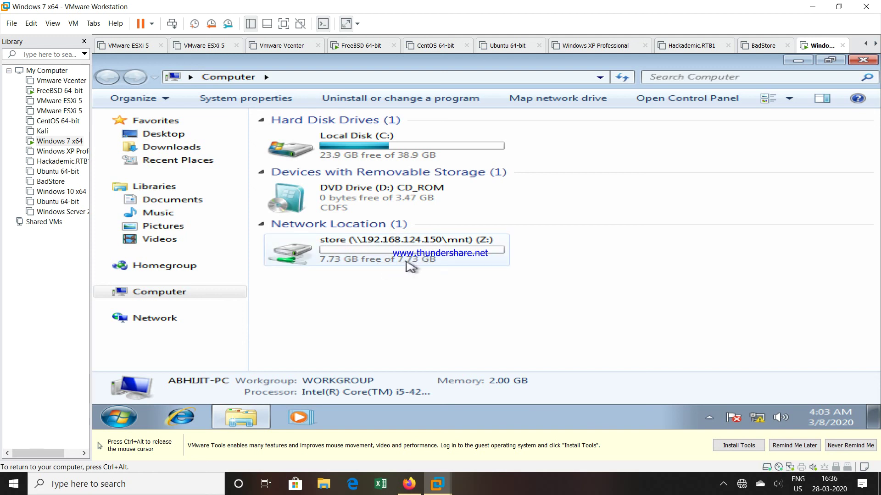
{"action": "mouse_move", "coordinate": [410, 266]}
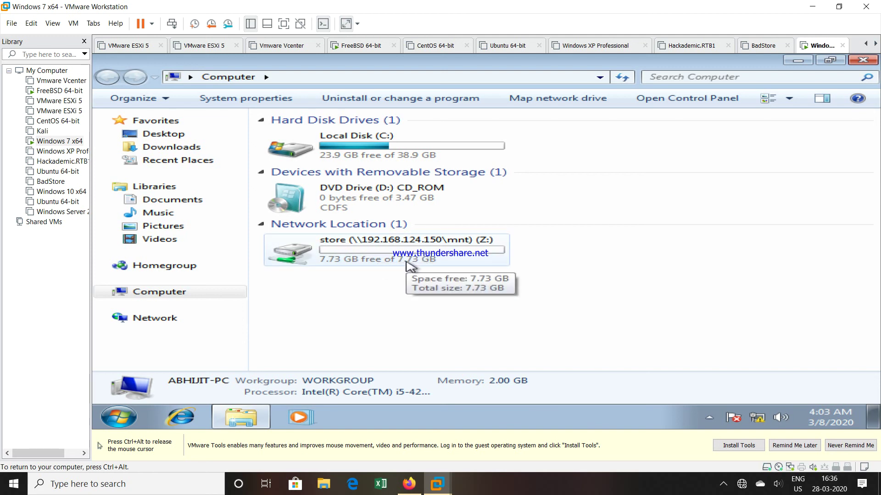
{"action": "double_click", "coordinate": [409, 264]}
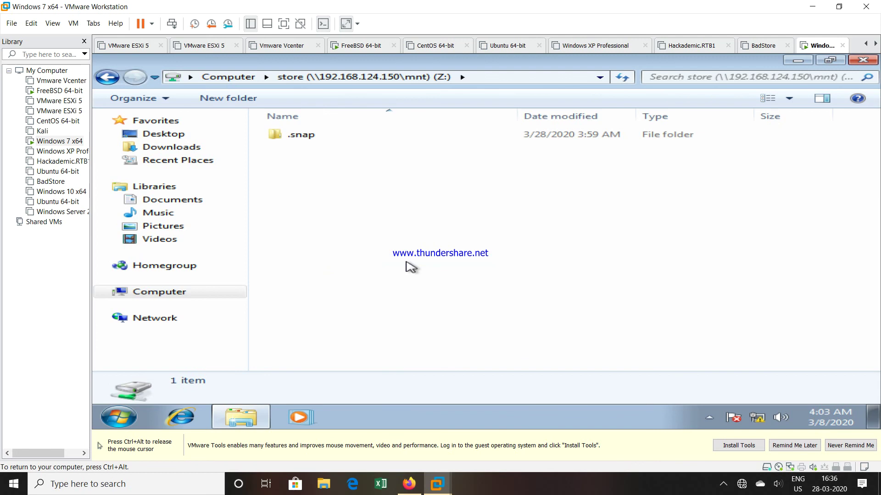
- Create a folder on the Z: share, keeping the default name New folder
{"action": "right_click", "coordinate": [353, 184]}
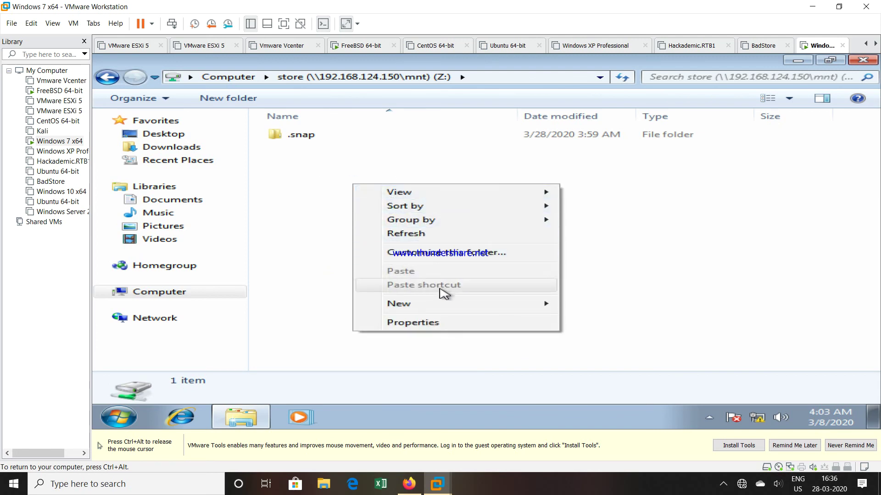
{"action": "mouse_move", "coordinate": [444, 306]}
{"action": "left_click", "coordinate": [573, 304]}
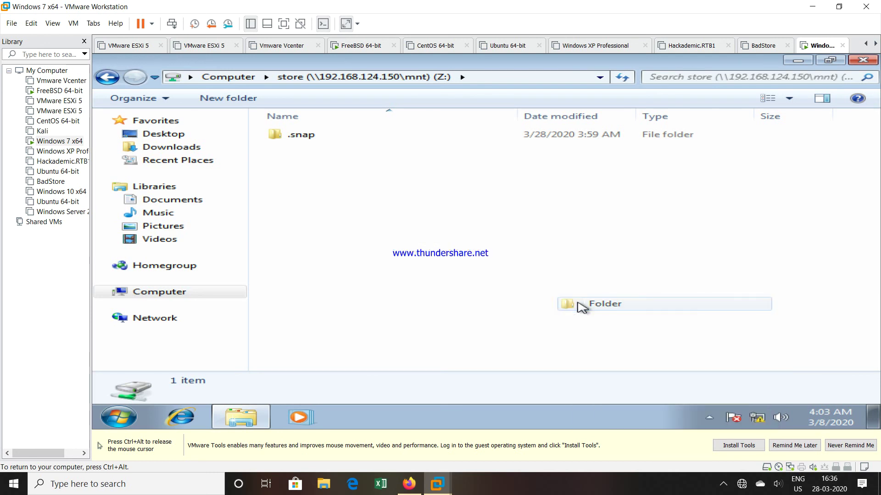
{"action": "left_click", "coordinate": [463, 248]}
- Try creating a new text document on Z: and dismiss the resulting error
{"action": "right_click", "coordinate": [441, 225]}
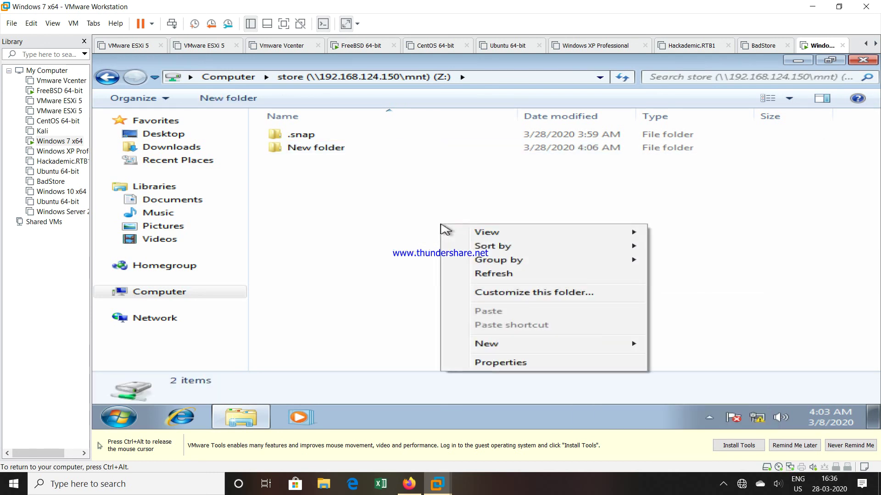
{"action": "mouse_move", "coordinate": [537, 345]}
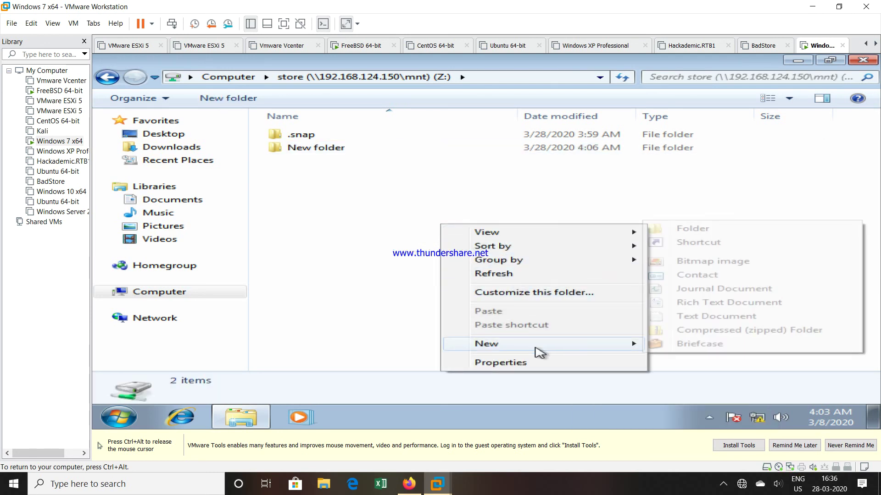
{"action": "left_click", "coordinate": [729, 316]}
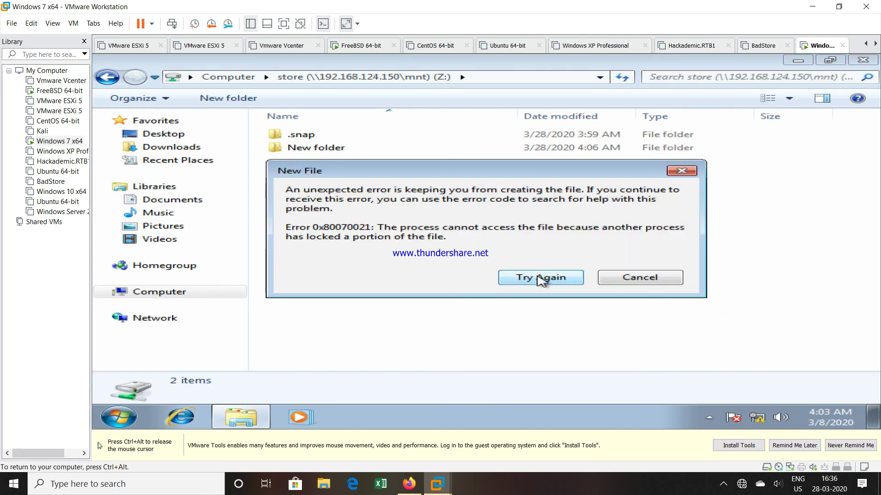
{"action": "left_click", "coordinate": [659, 277]}
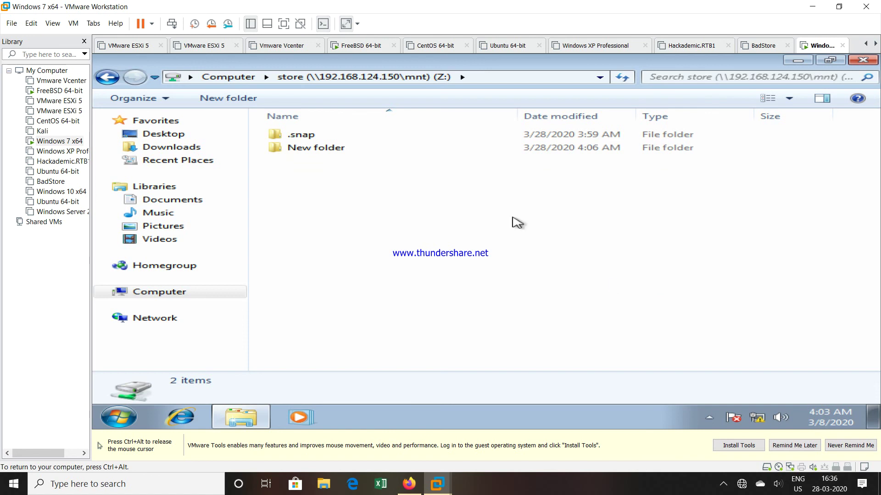
- Permanently delete New folder from the Z: share and close the Explorer window
{"action": "right_click", "coordinate": [445, 204]}
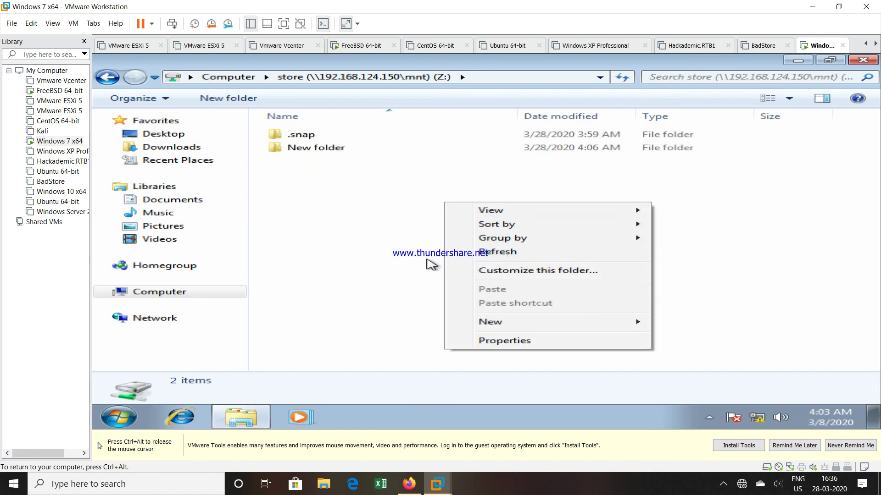
{"action": "left_click", "coordinate": [332, 149]}
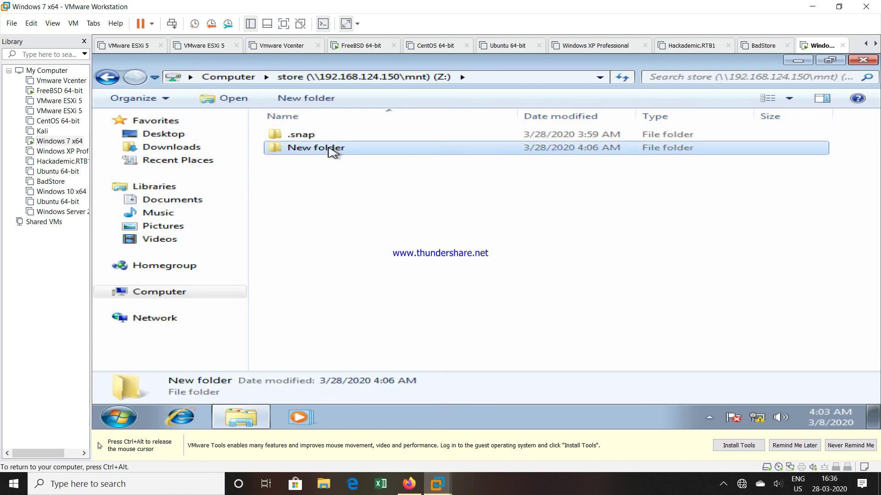
{"action": "key", "text": "Delete"}
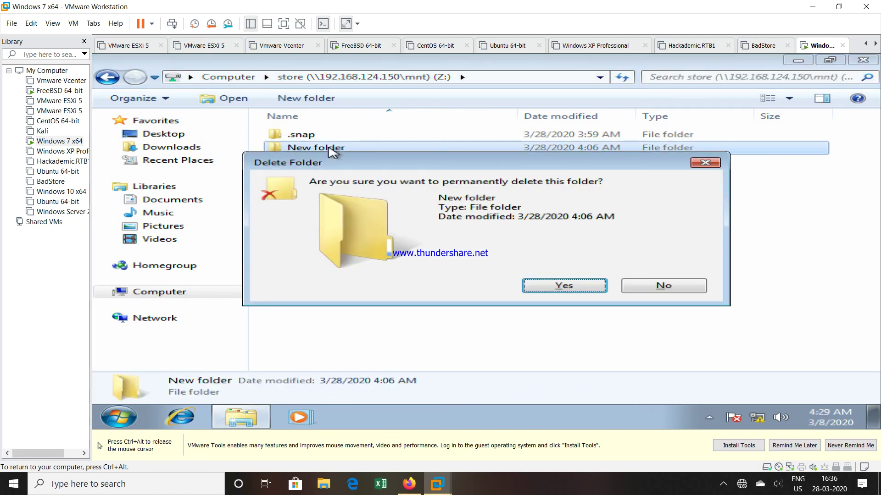
{"action": "key", "text": "Return"}
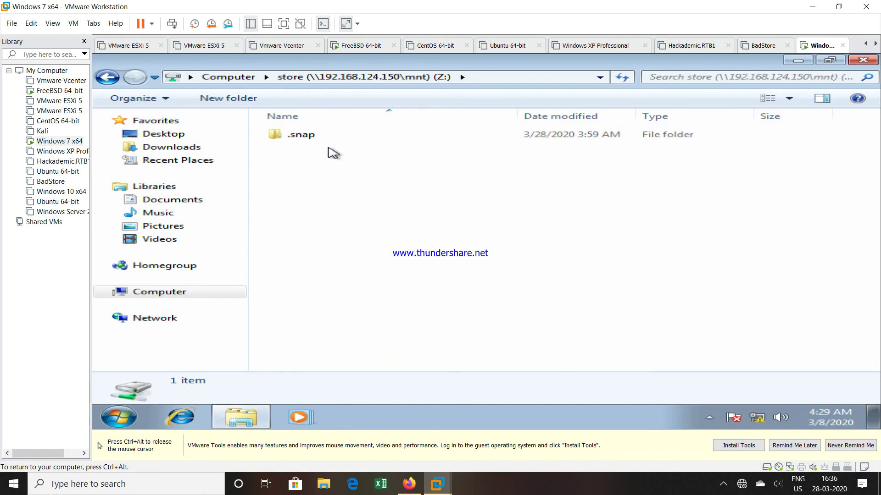
{"action": "left_click", "coordinate": [862, 60]}
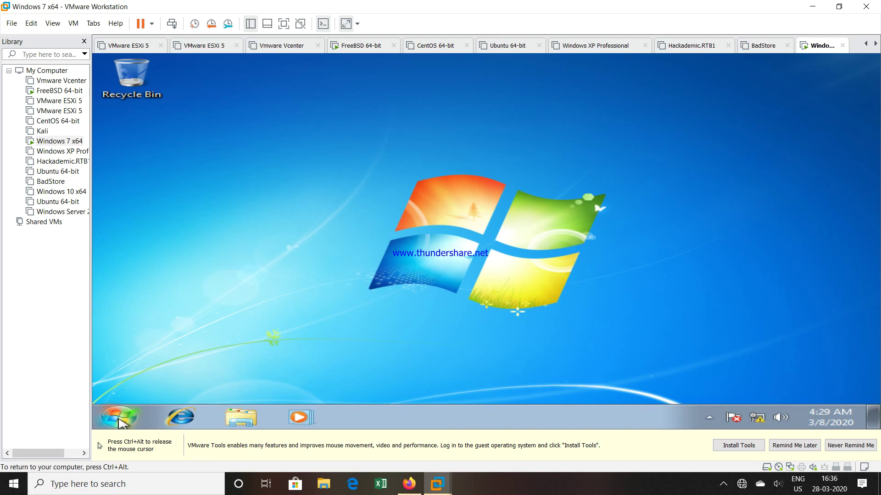
- Release input from the virtual machine with Ctrl+Alt, then open and close the host's hidden tray icons
{"action": "key", "text": "ctrl+alt"}
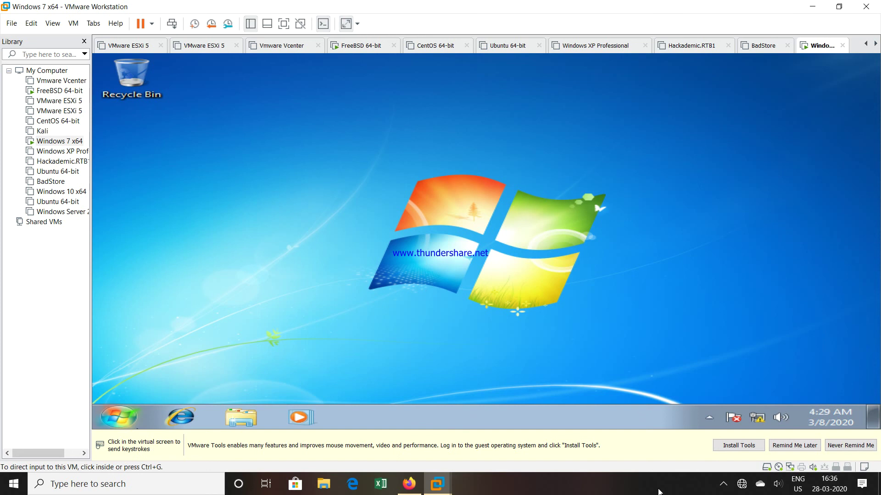
{"action": "left_click", "coordinate": [723, 488]}
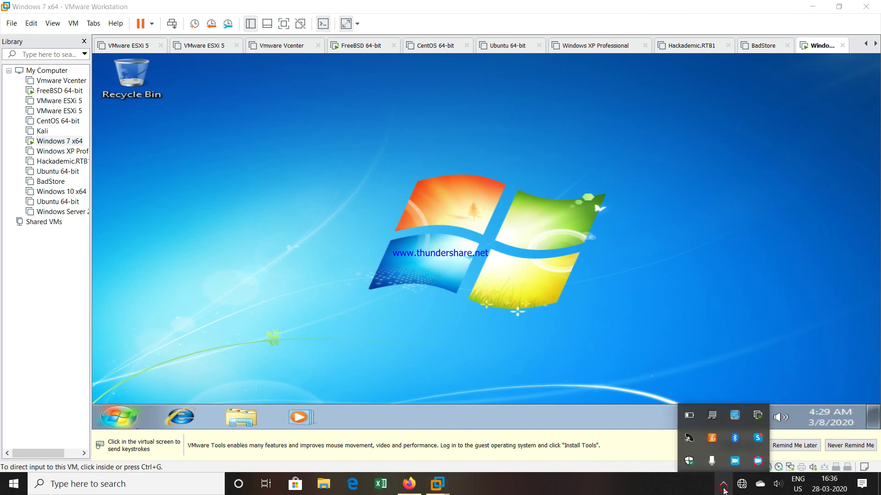
{"action": "left_click", "coordinate": [661, 487]}
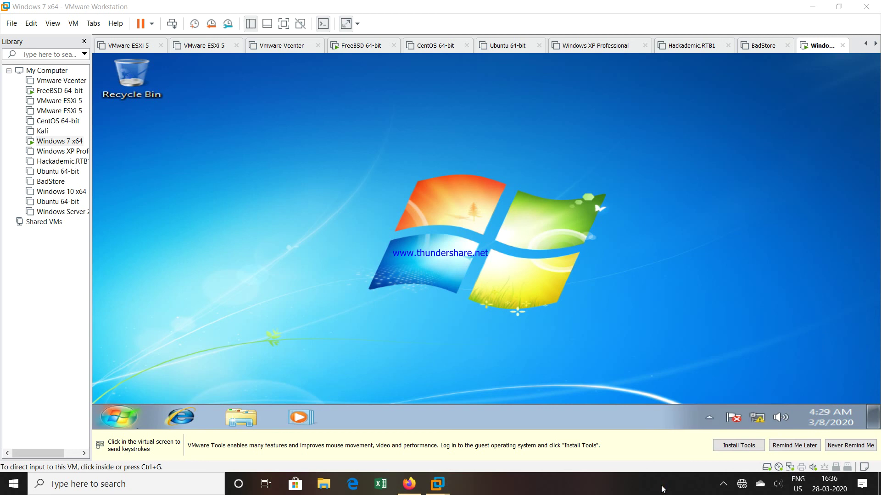